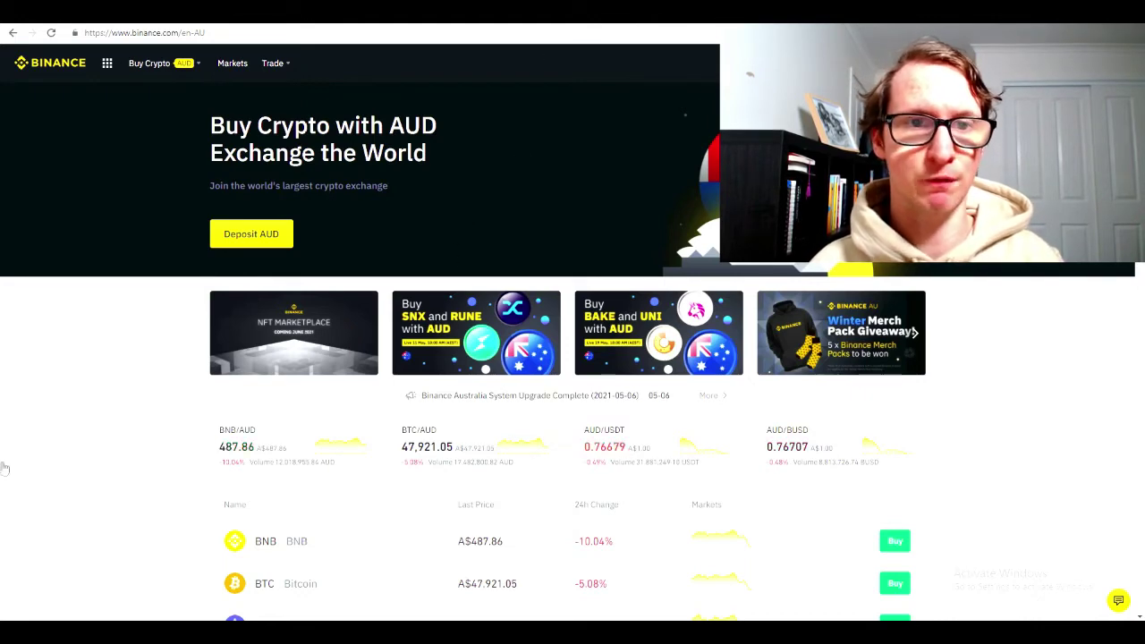
Go to Binance's Buy Crypto page for paying by credit/debit card
scroll(900, 609, "down", 4)
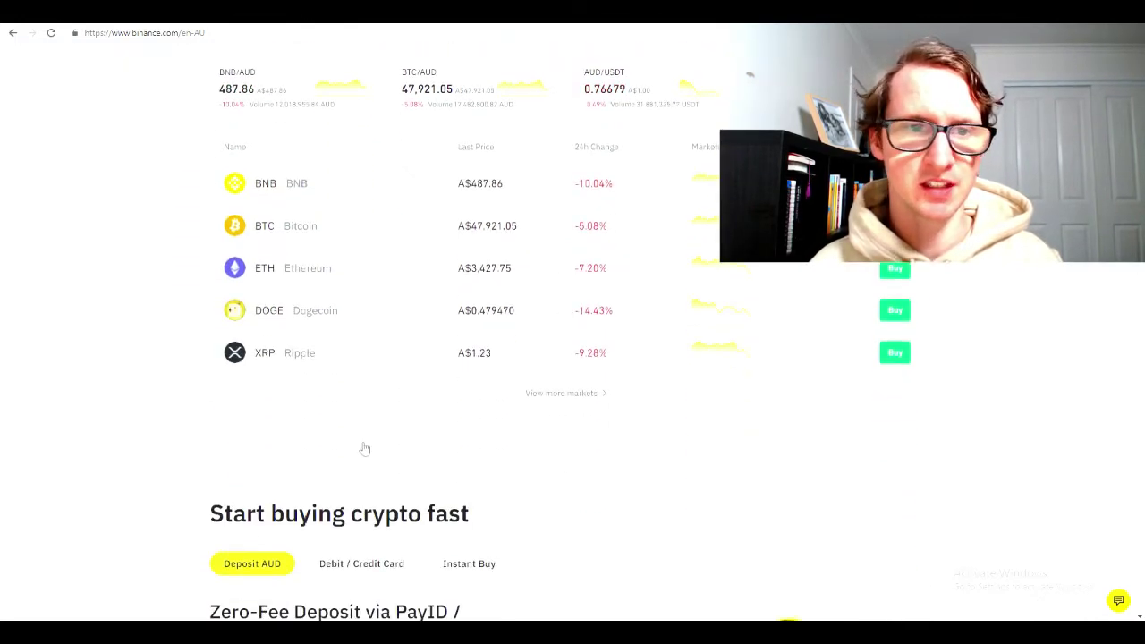
scroll(348, 465, "up", 4)
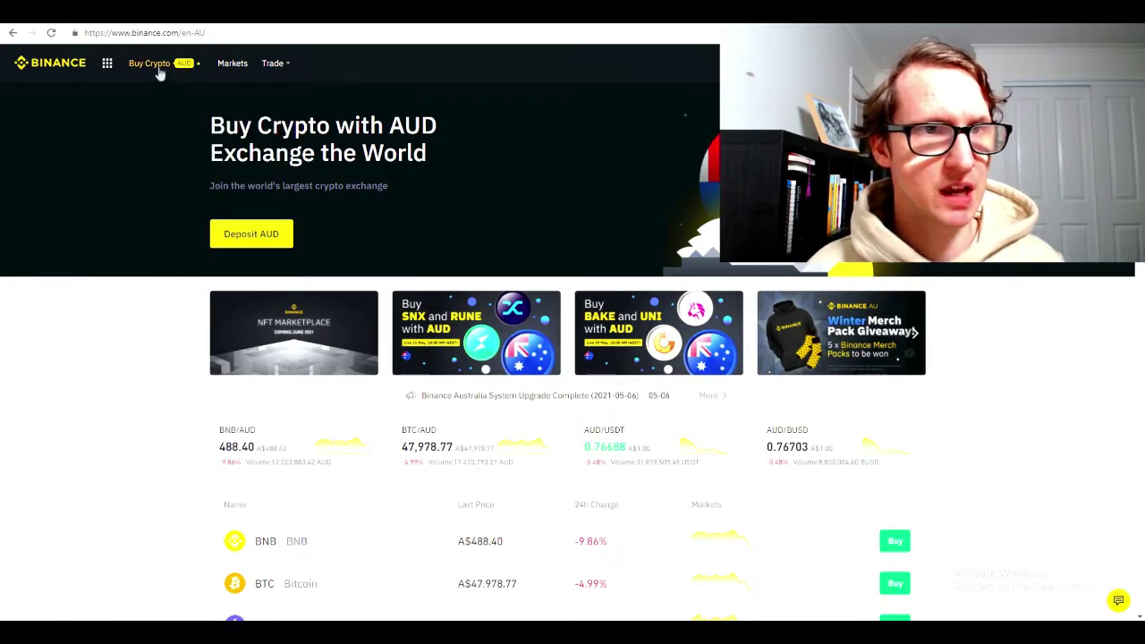
mouse_move(158, 67)
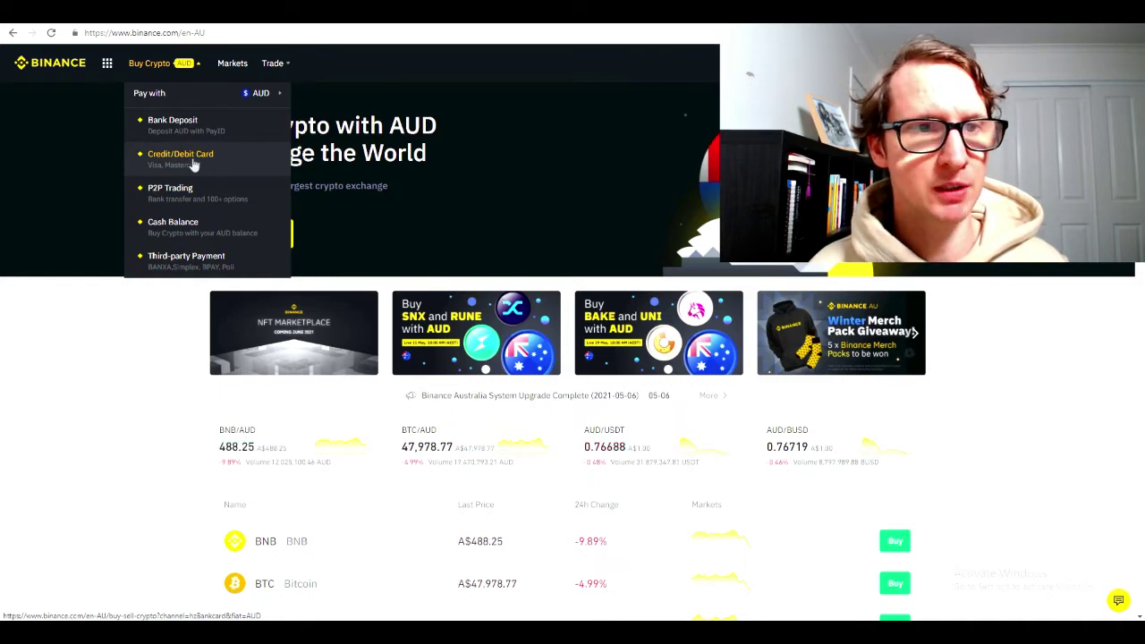
left_click(183, 162)
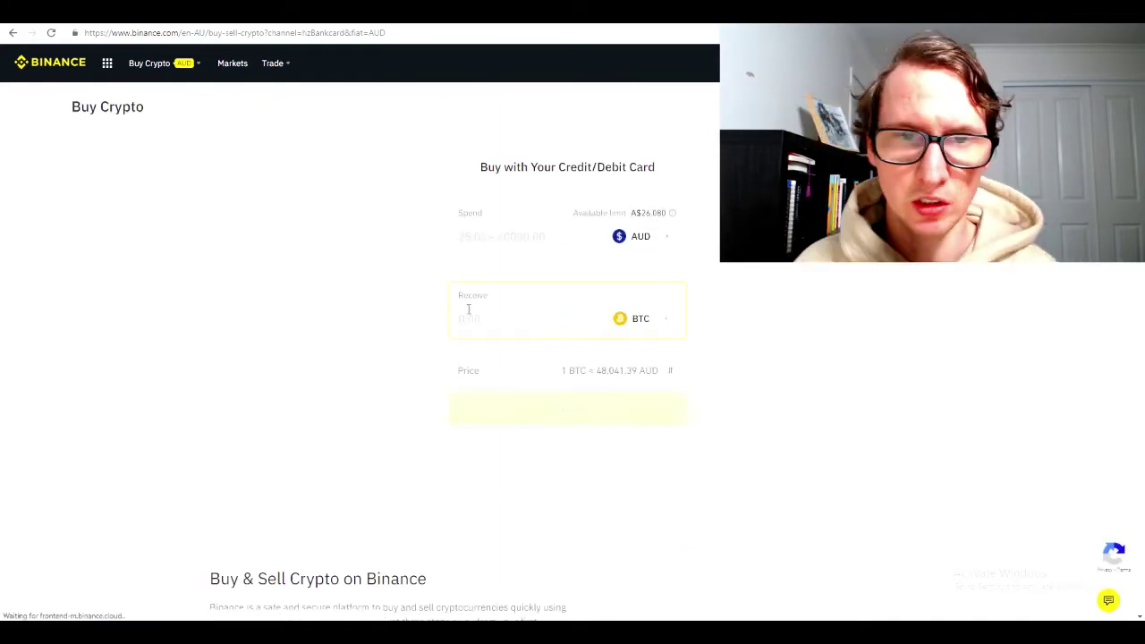
Enter 100 AUD to spend and switch the receive coin from BTC to ETH (about 0.029 ETH)
left_click(516, 309)
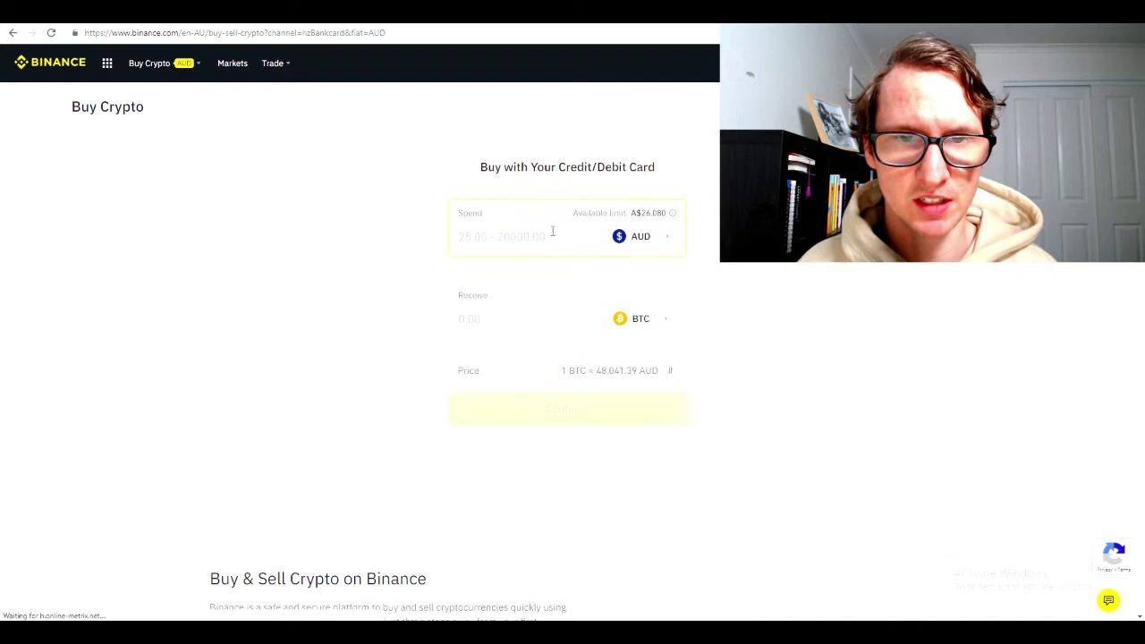
left_click(525, 236)
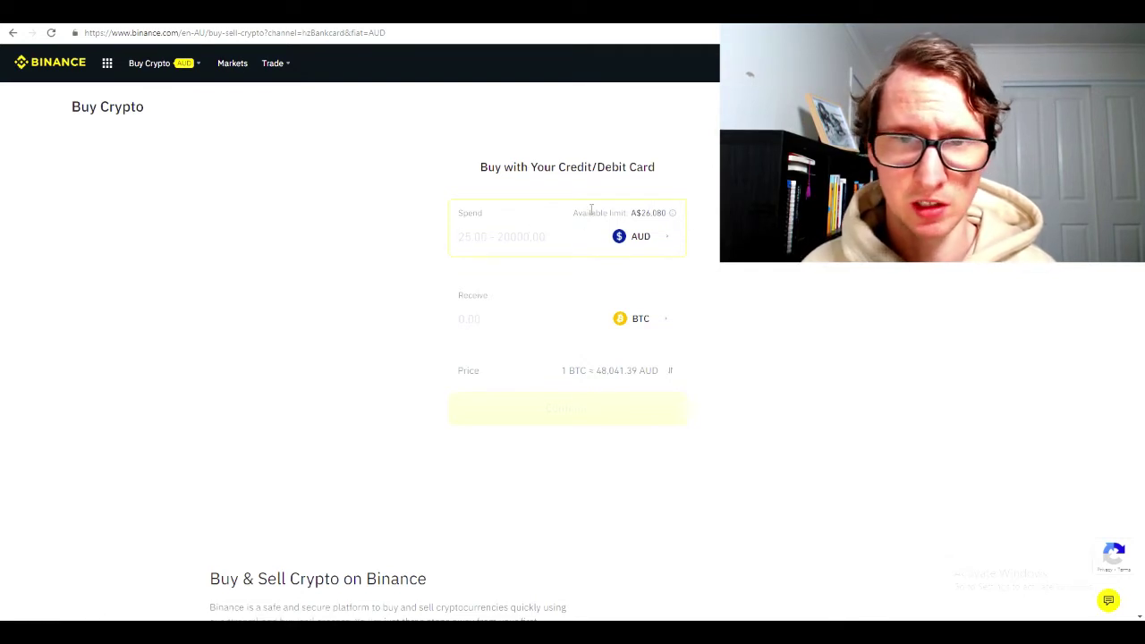
type("100")
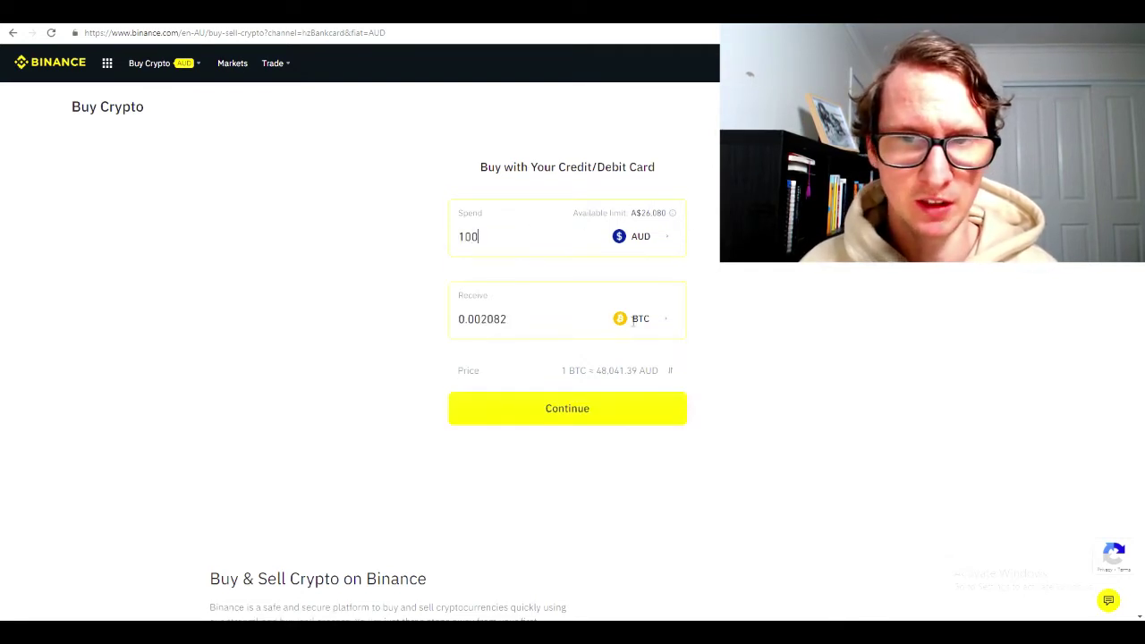
left_click(634, 320)
scroll(540, 332, "down", 1)
left_click(537, 284)
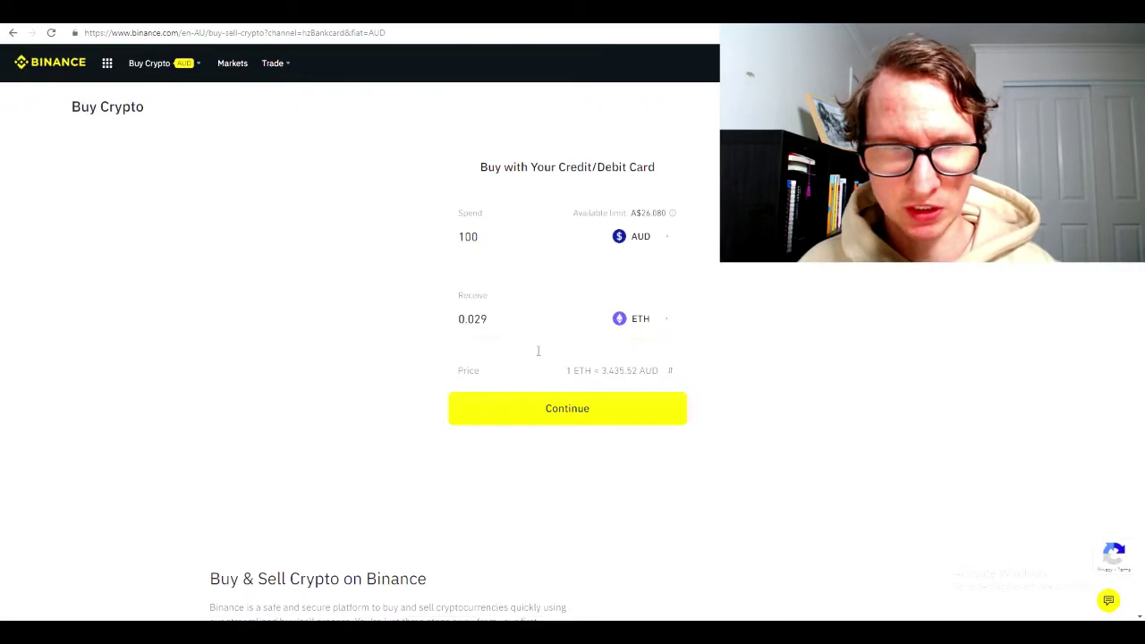
left_click_drag(456, 320, 531, 307)
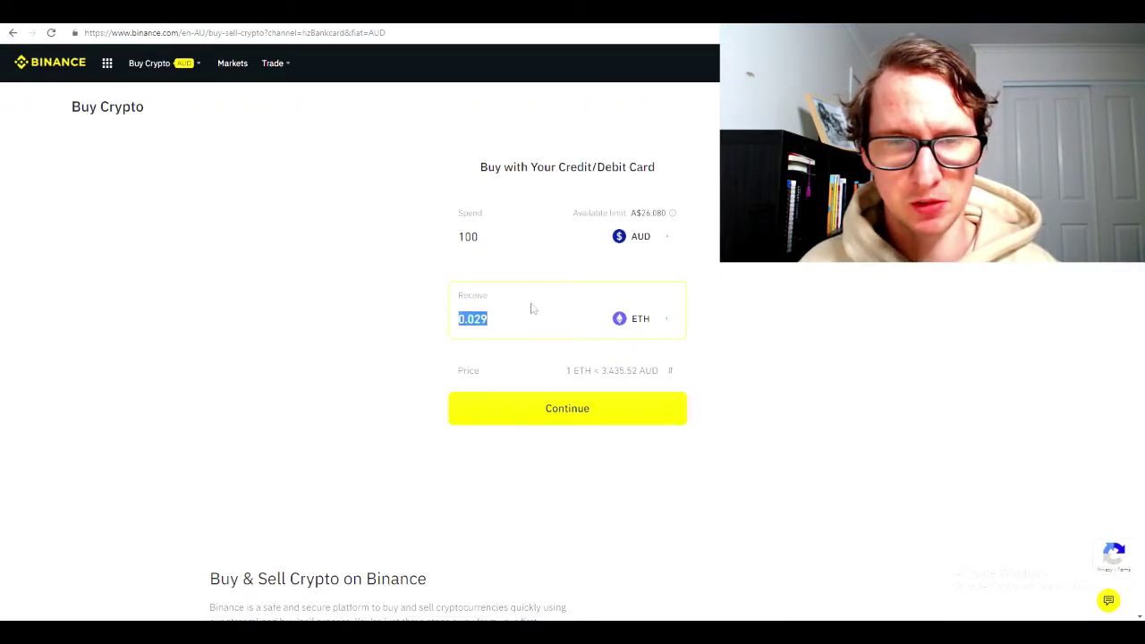
Pay 100 AUD with the saved Visa card, confirming the CVV and the order for 0.02781 ETH
left_click(569, 419)
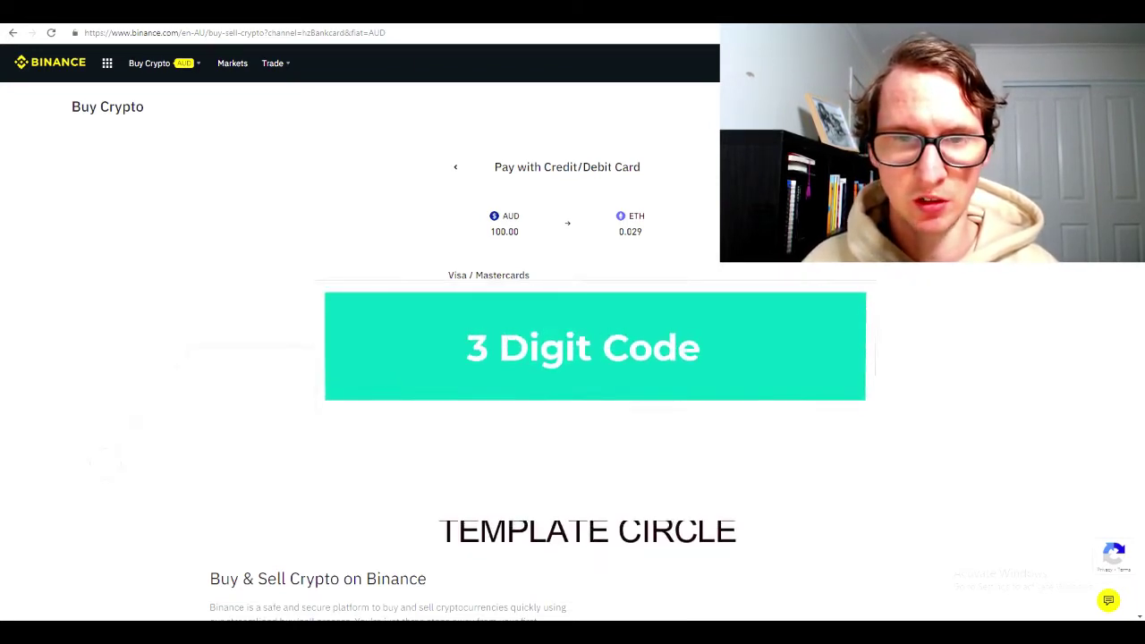
left_click(601, 386)
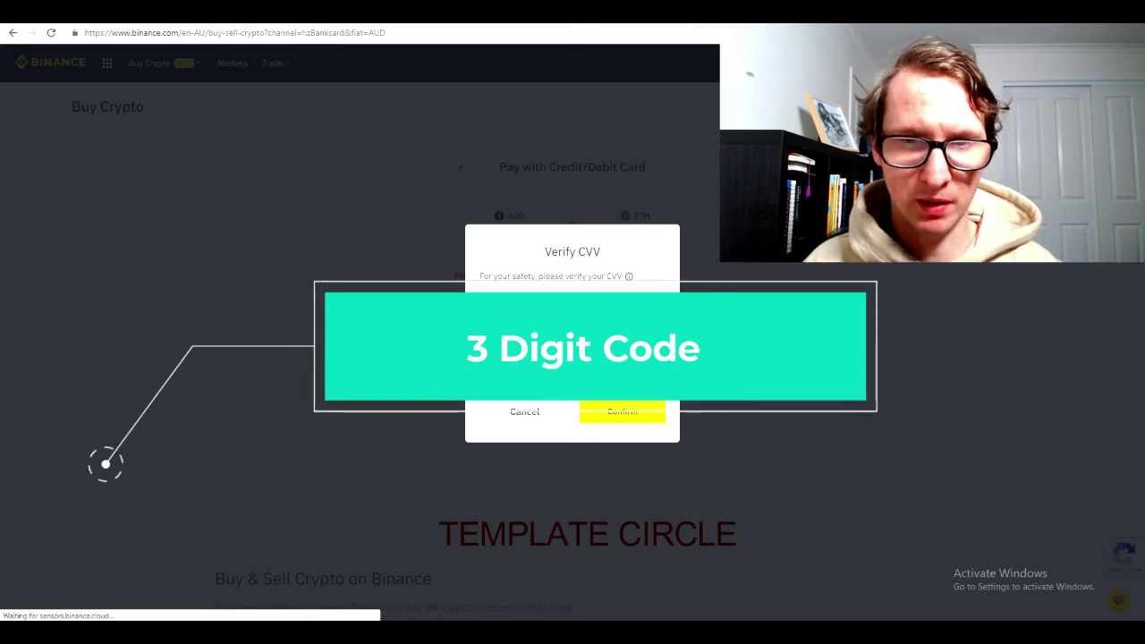
left_click(625, 414)
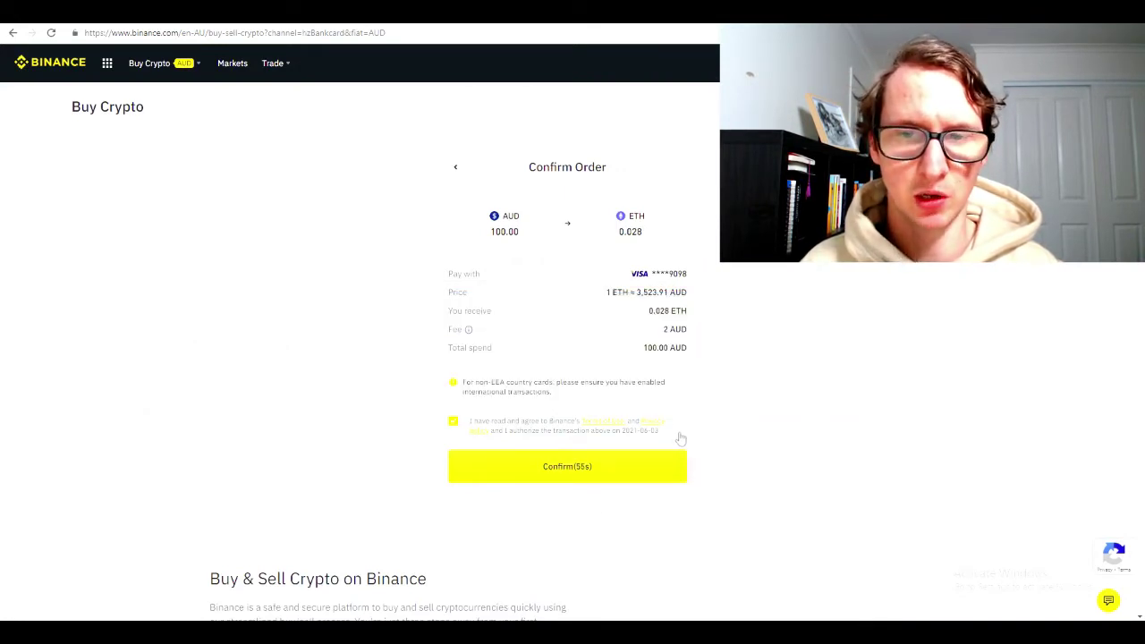
left_click(558, 476)
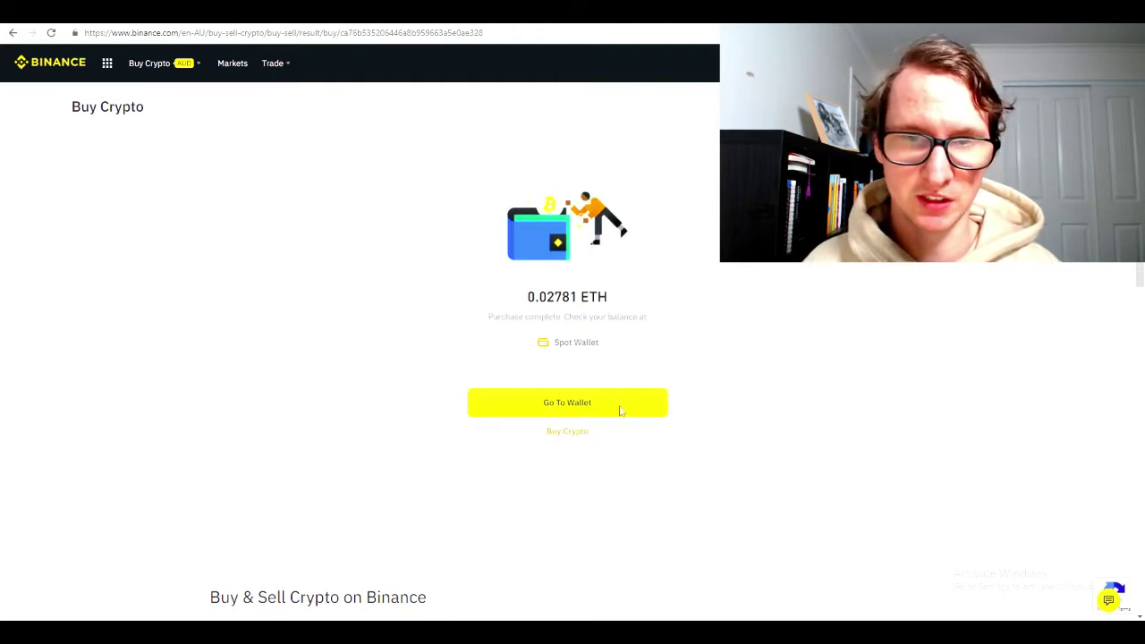
Go to the Binance wallet and check the 0.02781 ETH balance
left_click(549, 404)
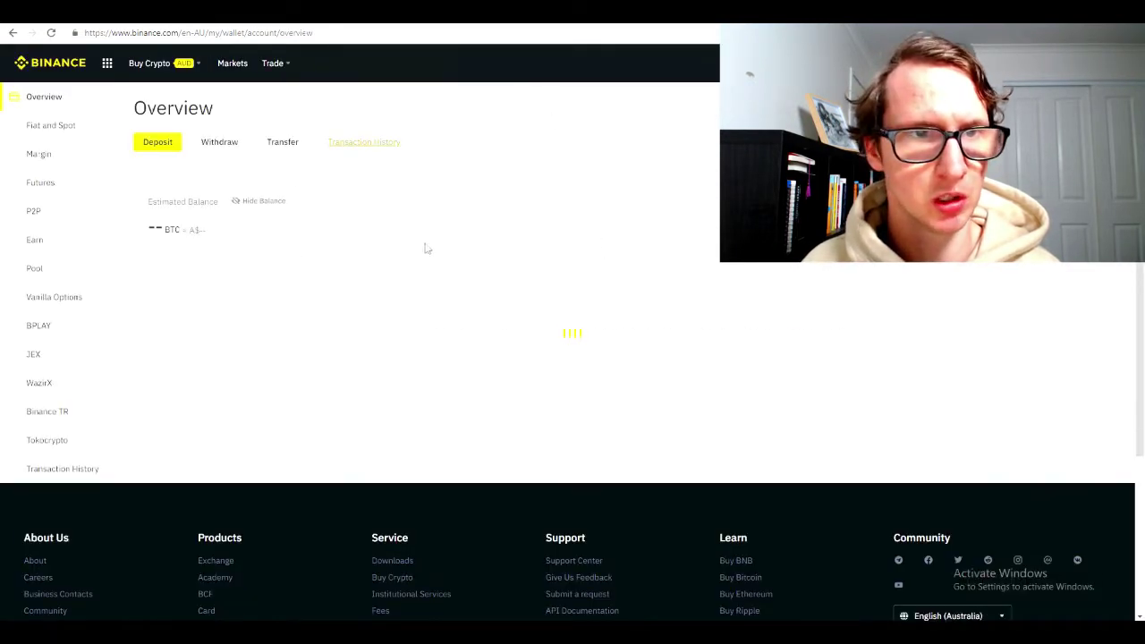
scroll(580, 151, "down", 1)
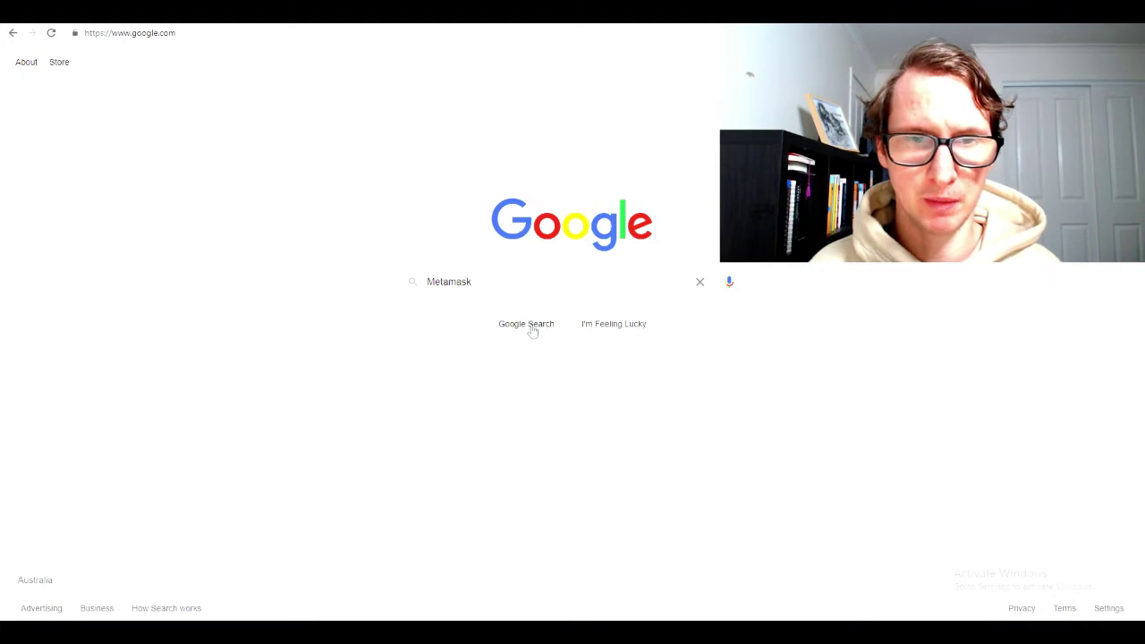
Search Google for Metamask and visit the official metamask.io site
left_click(532, 331)
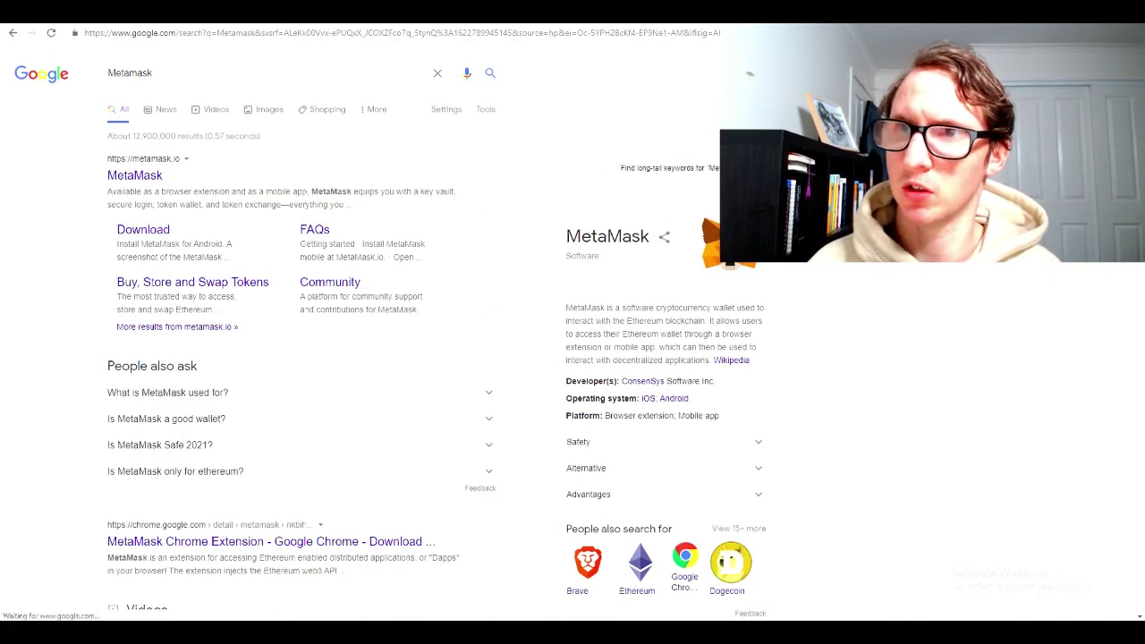
left_click(134, 175)
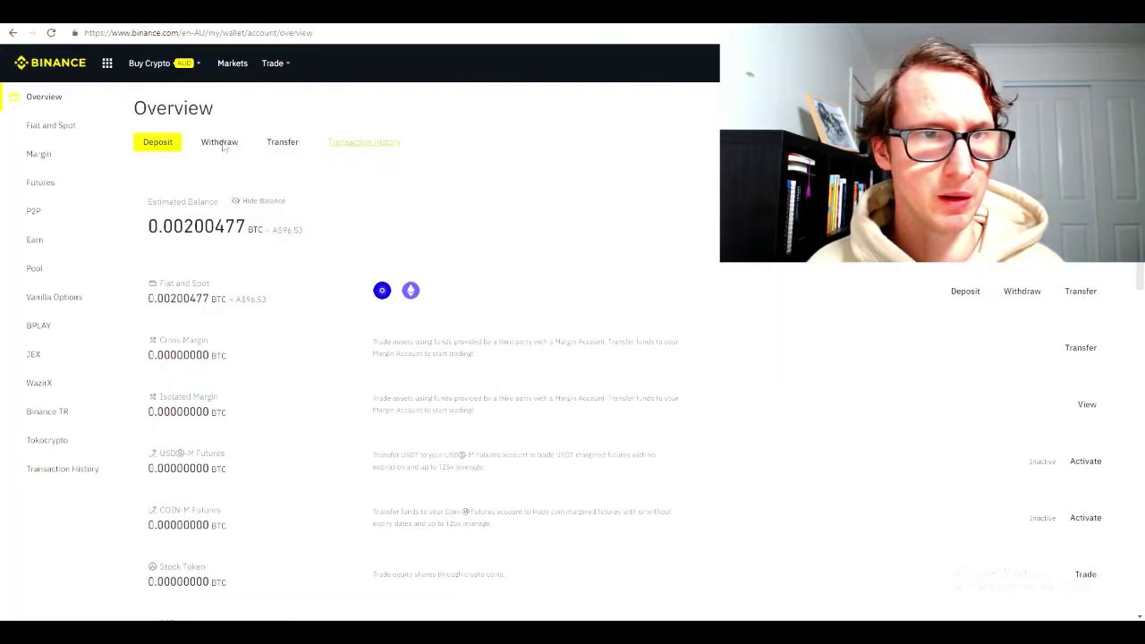
Start a Binance crypto withdrawal with ETH as the coin
left_click(220, 141)
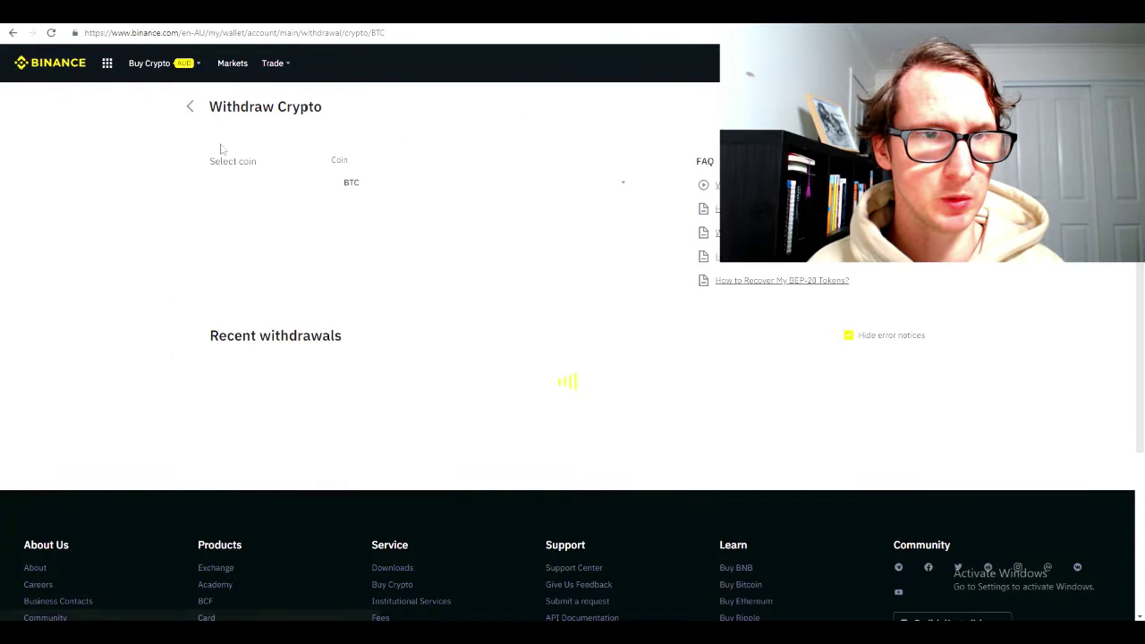
left_click(465, 181)
left_click(537, 290)
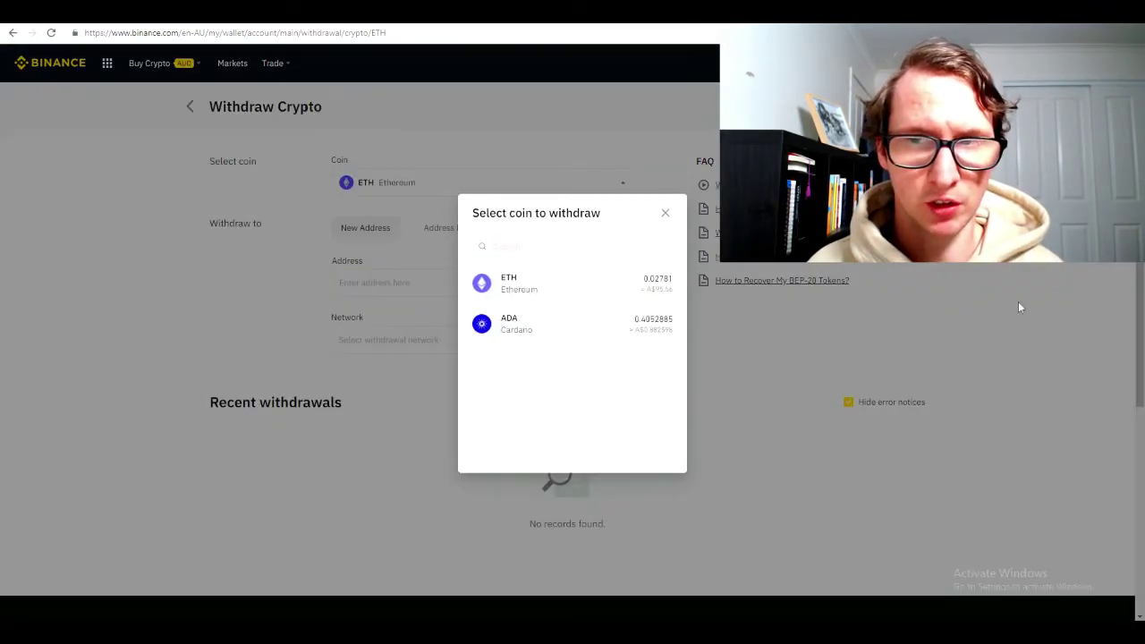
left_click(664, 213)
Paste the MetaMask wallet address as the destination and bring up the network choices
left_click(391, 292)
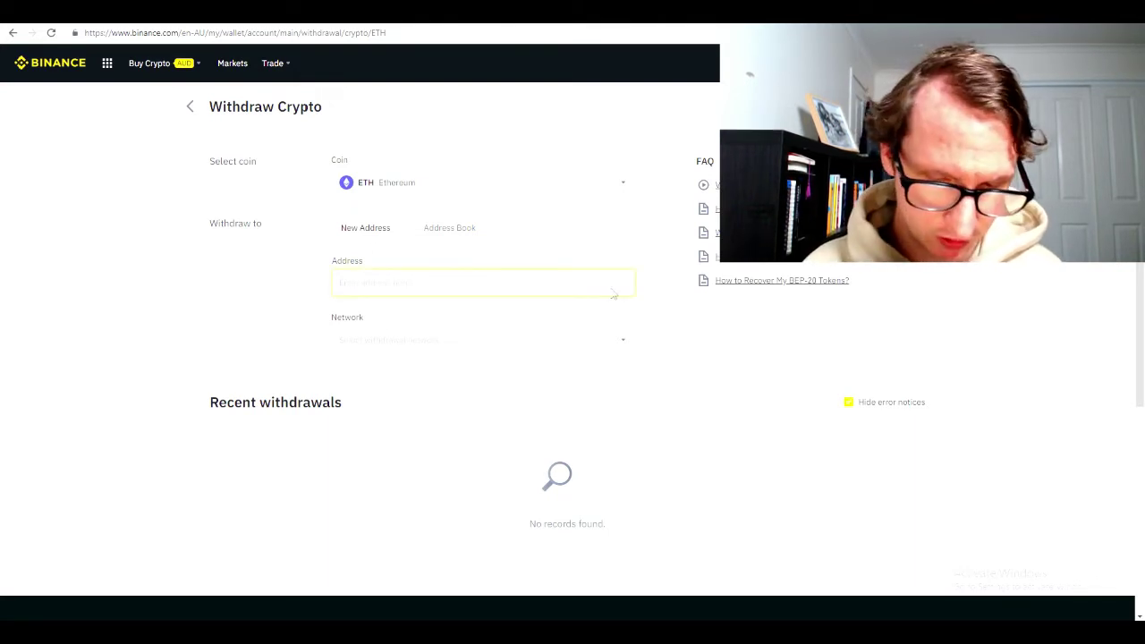
key("ctrl+Tab")
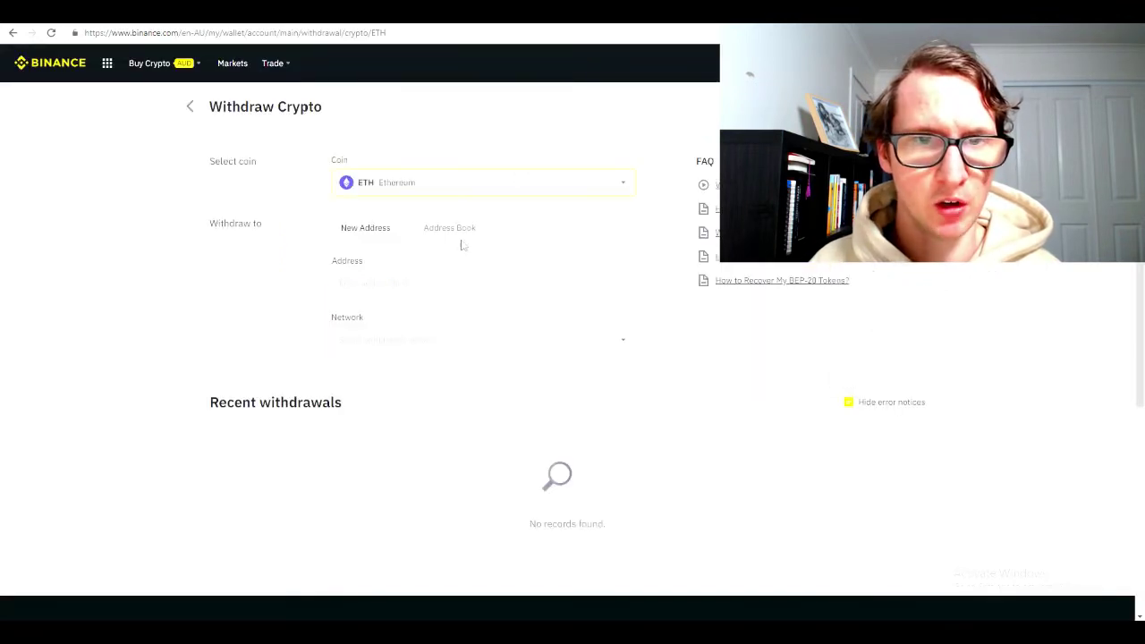
left_click(391, 282)
type("0x0deb672A4587cd7cA5D1C2B749E14537C822ac0C")
left_click(395, 340)
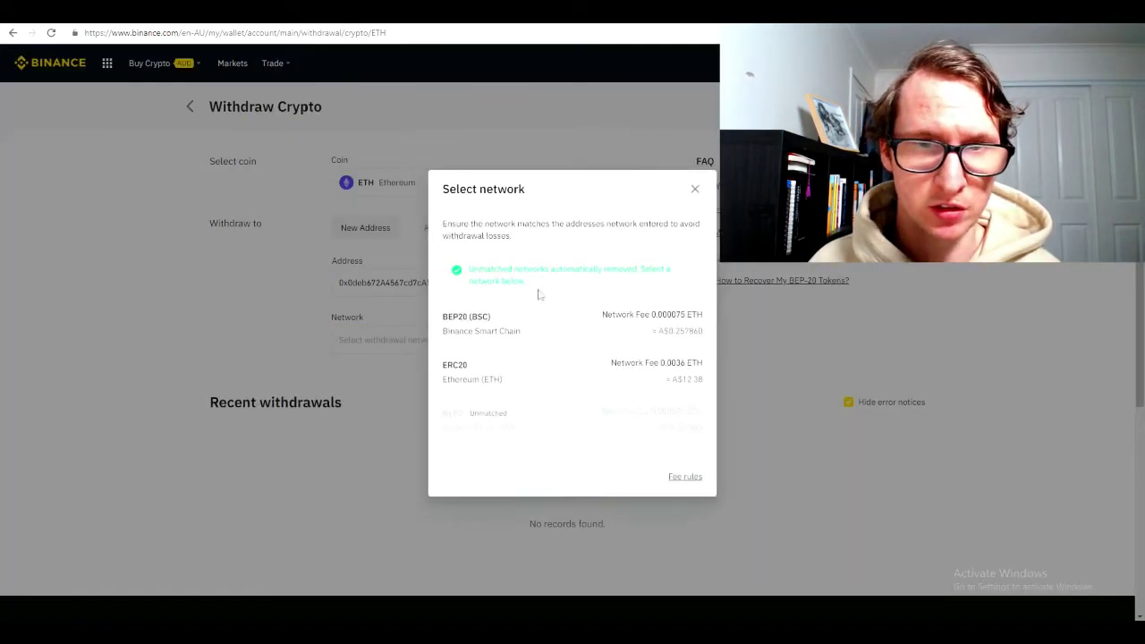
Withdraw the full 0.02781 ETH over ERC20, verifying with e-mail and authenticator codes
left_click(481, 383)
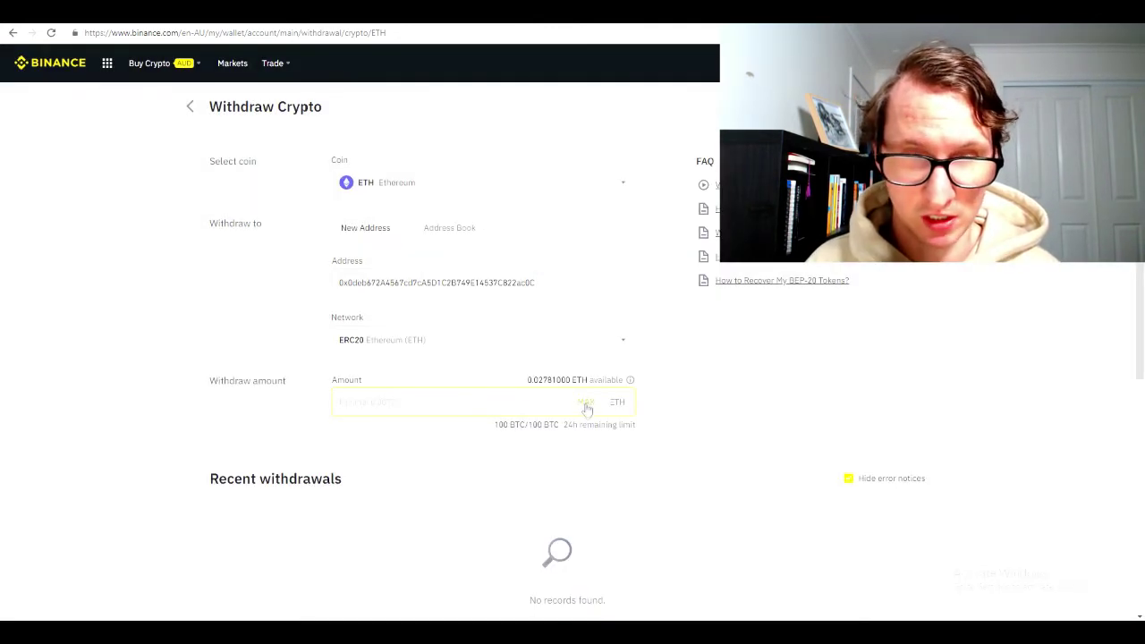
left_click(586, 404)
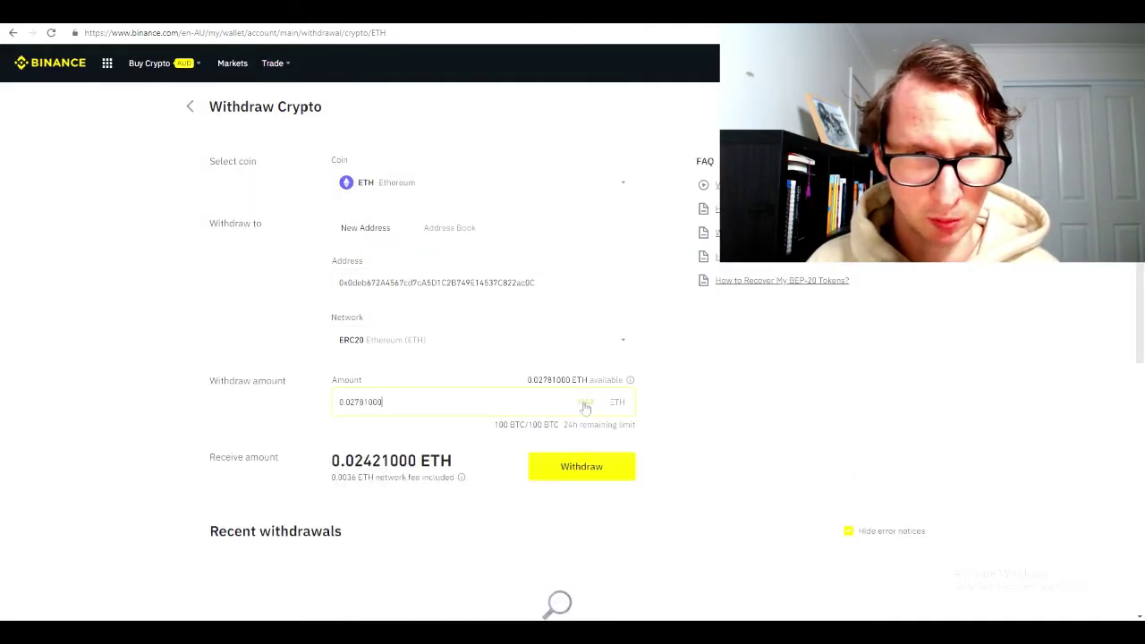
left_click(581, 466)
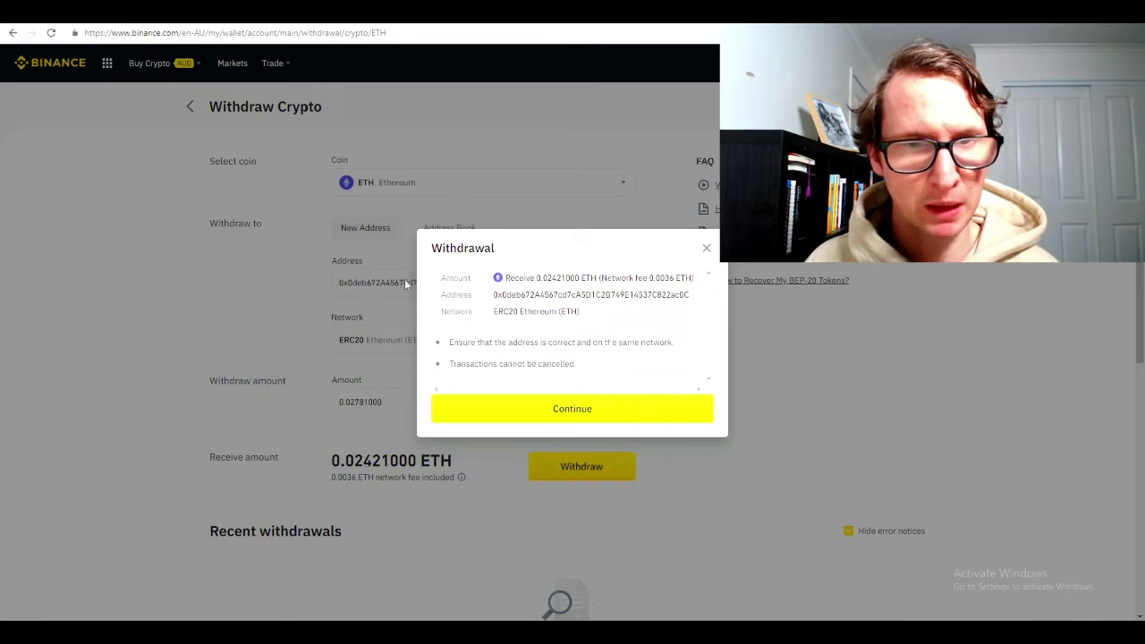
left_click(561, 411)
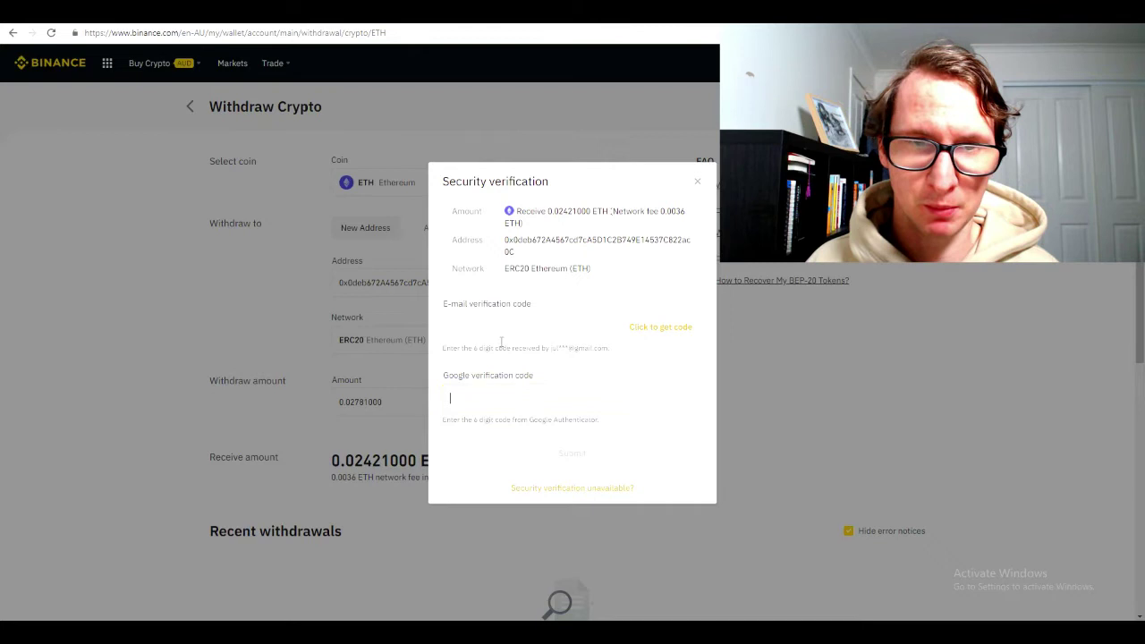
left_click(506, 325)
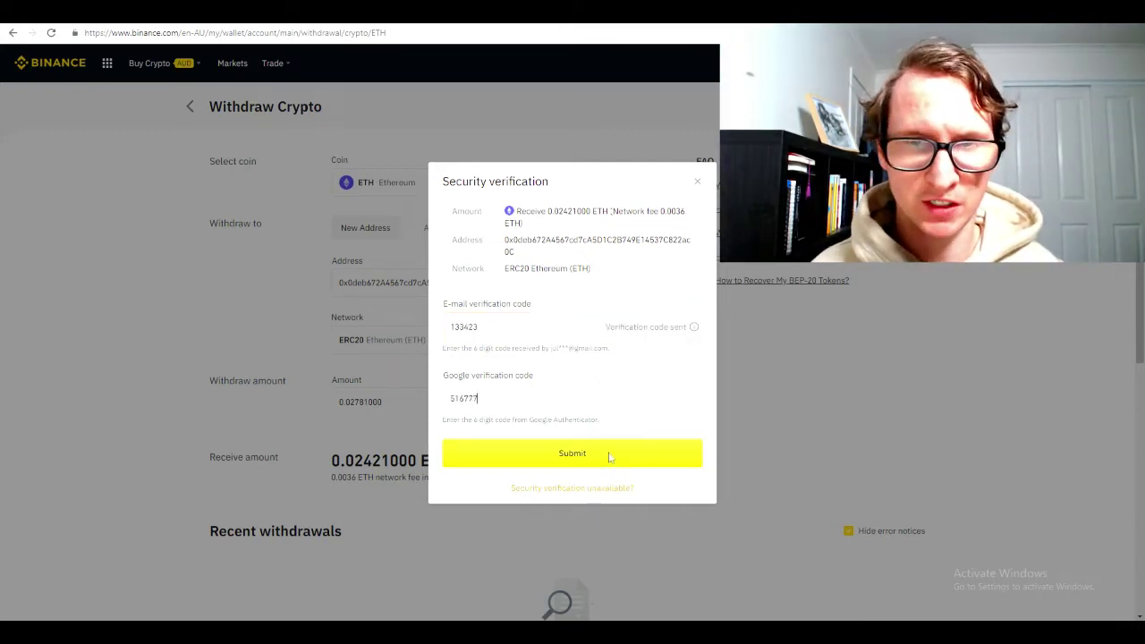
left_click(610, 456)
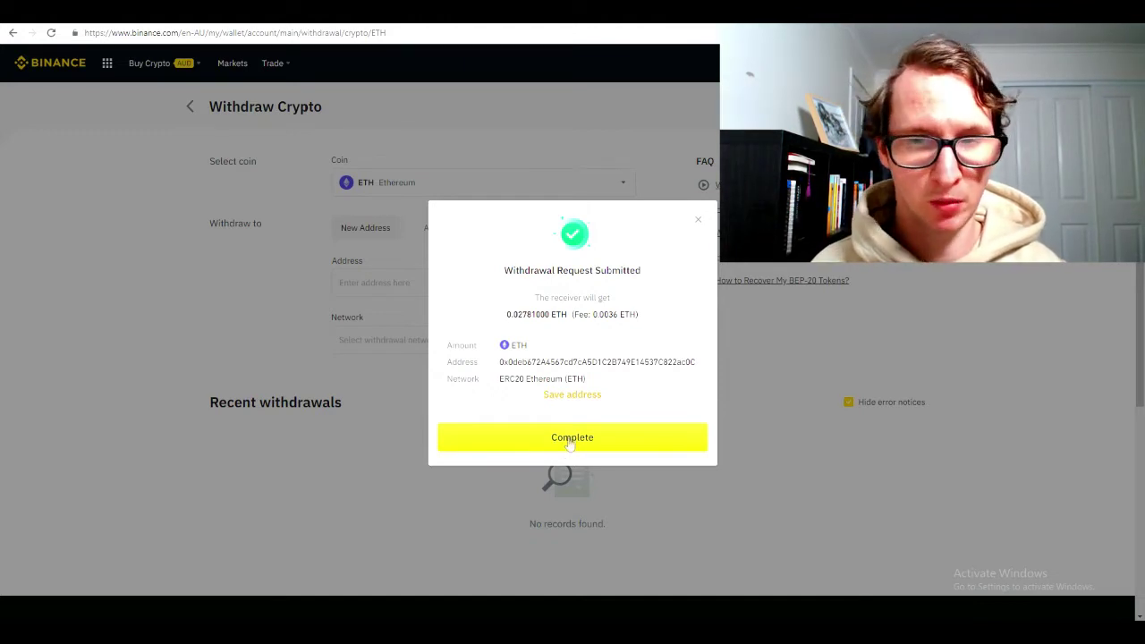
left_click(569, 440)
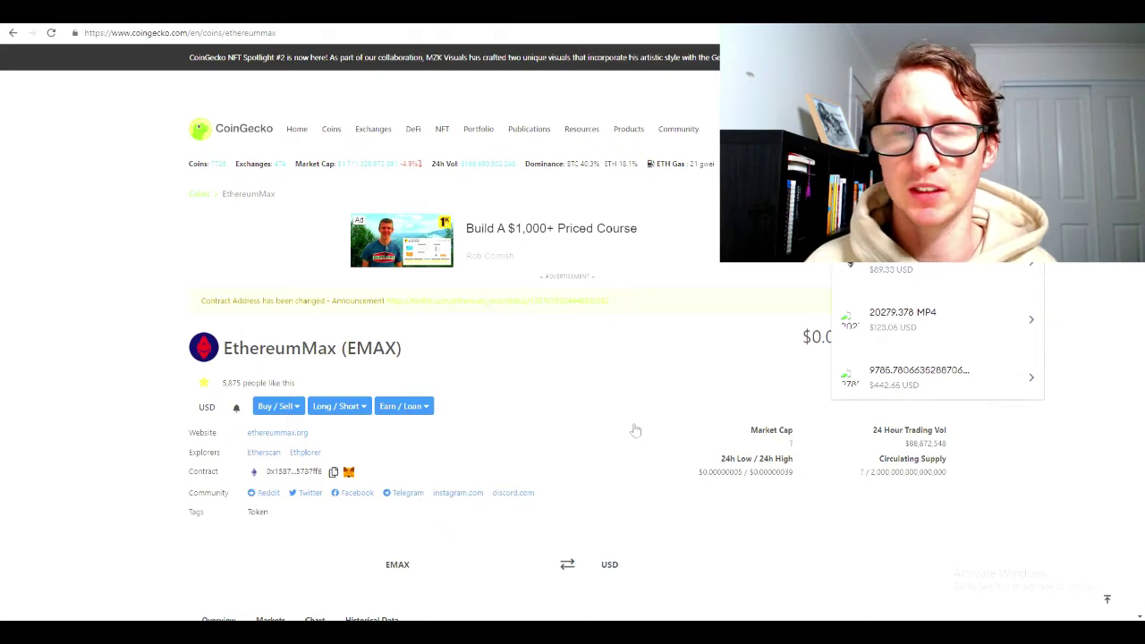
Dismiss the search suggestions on CoinGecko's EMAX page and go to uniswap.org
left_click(608, 444)
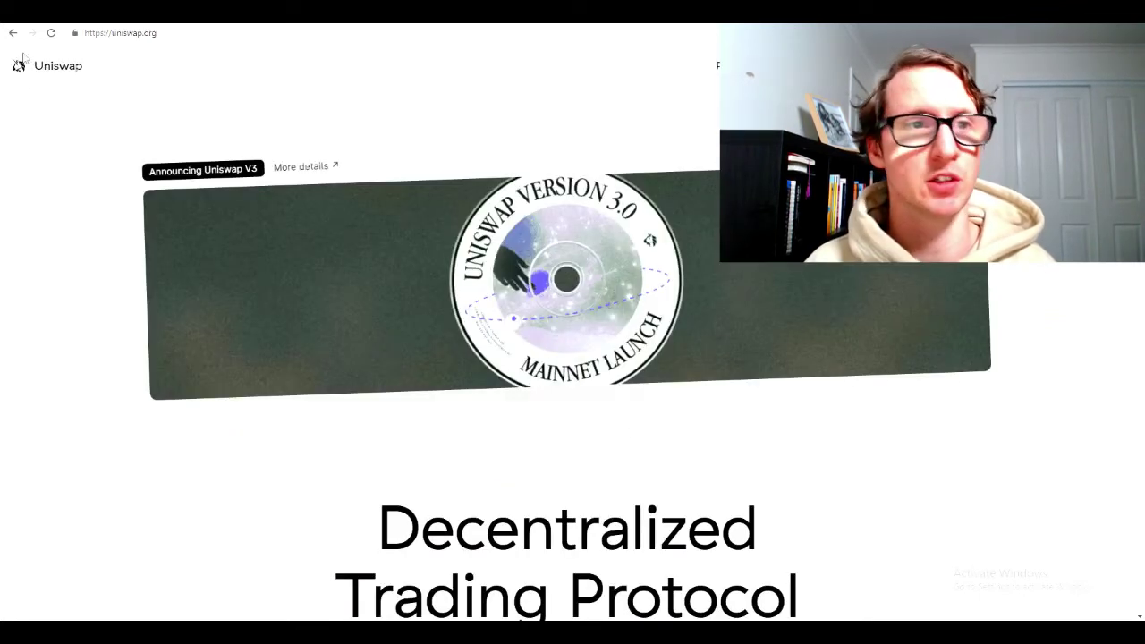
left_click(187, 34)
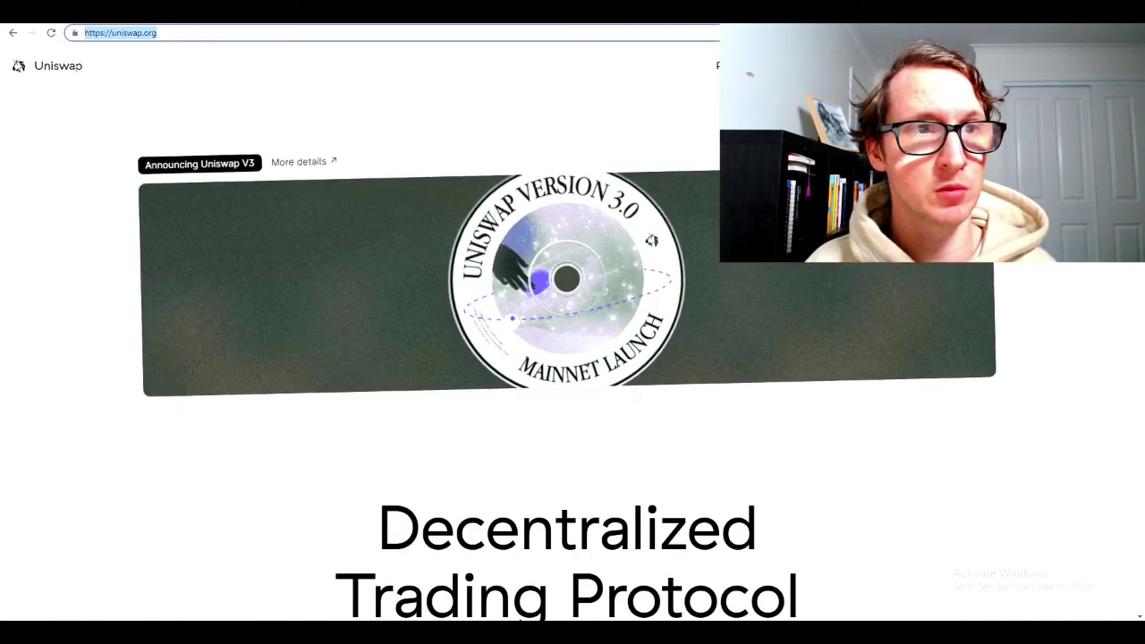
Launch the Uniswap app to reach the swap page with ETH to sell
left_click(698, 332)
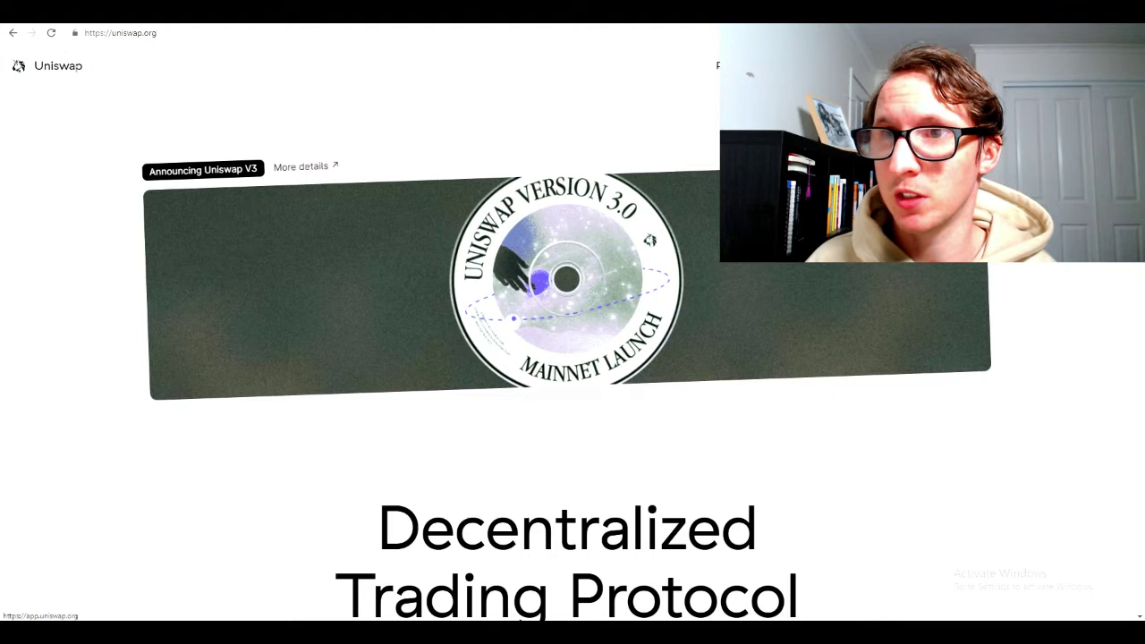
left_click(1069, 65)
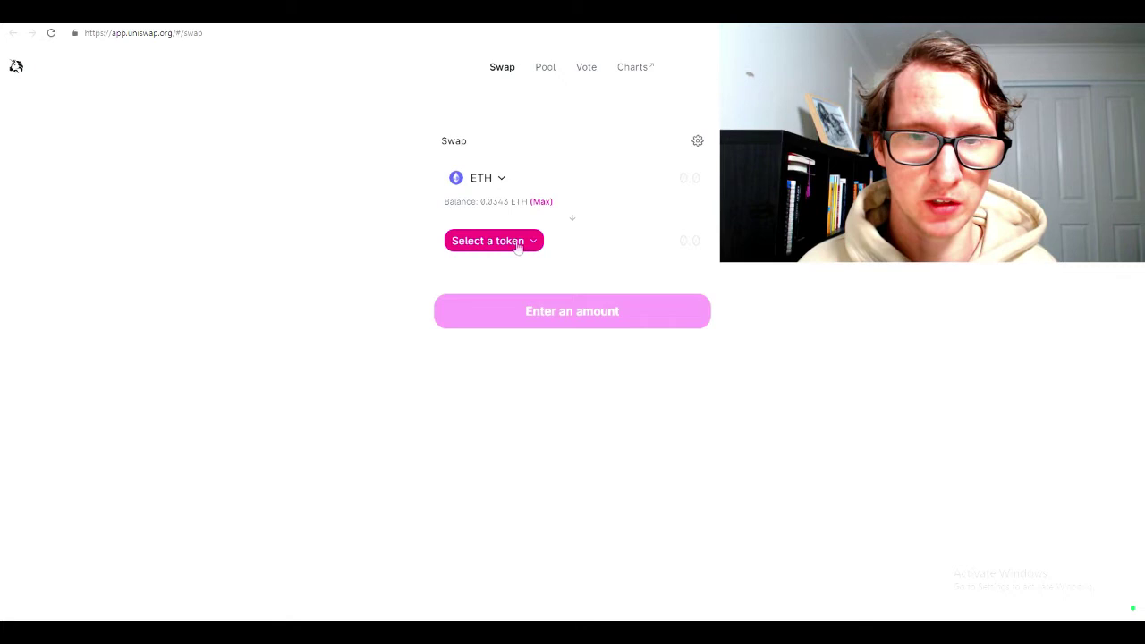
Refresh CoinGecko's EthereumMax page and open its contract-change announcement tweet
key("ctrl+Tab")
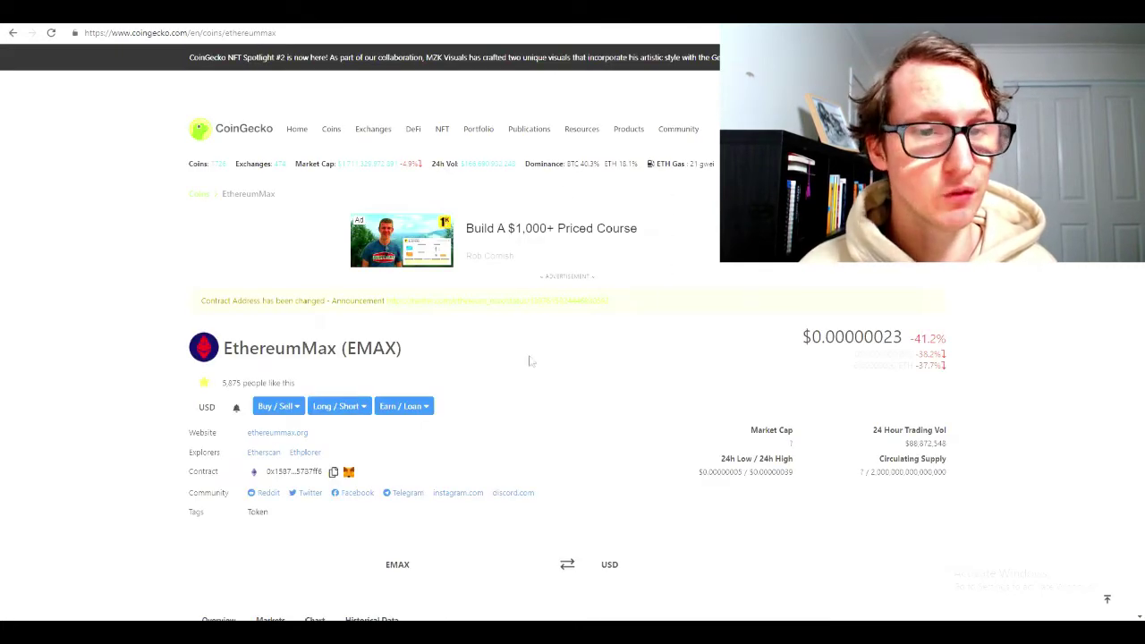
scroll(316, 314, "down", 2)
scroll(175, 168, "up", 2)
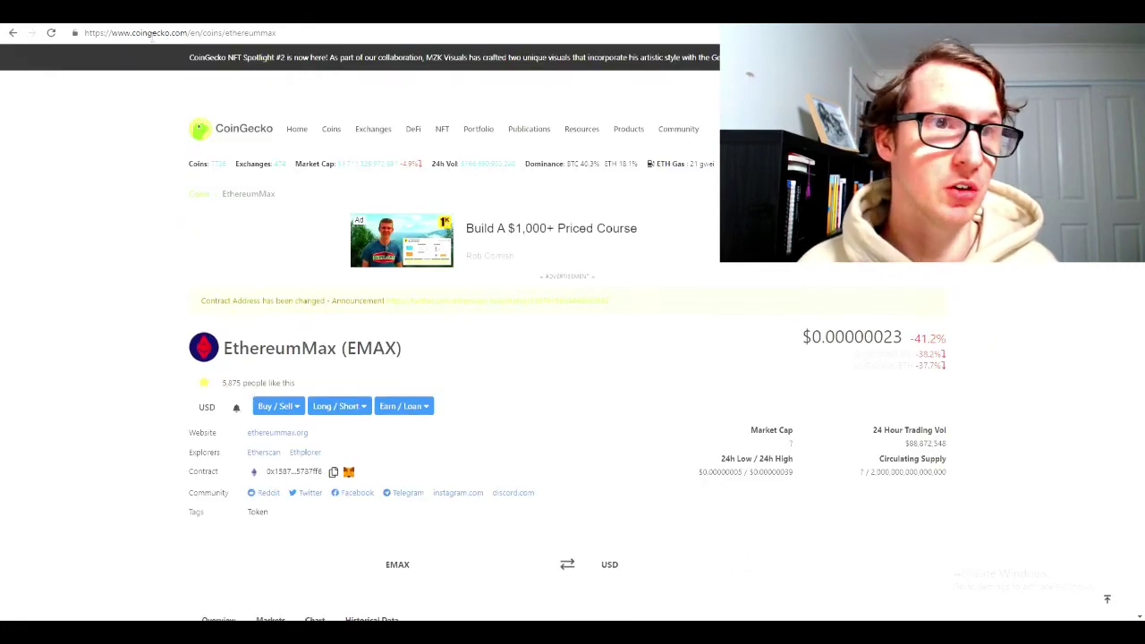
left_click(242, 131)
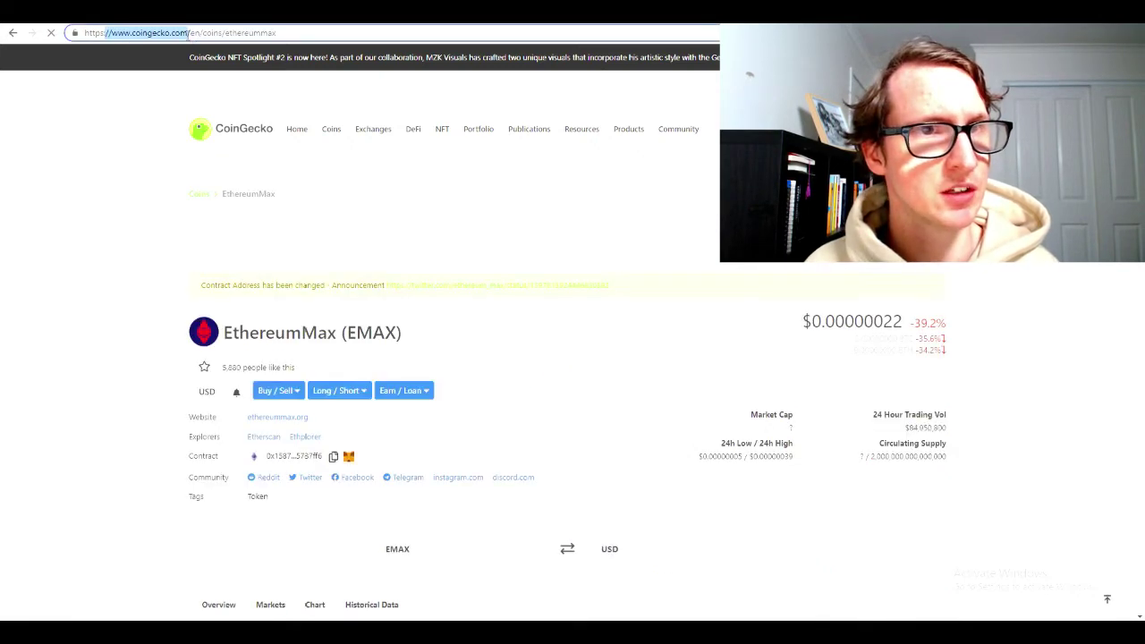
scroll(466, 393, "down", 2)
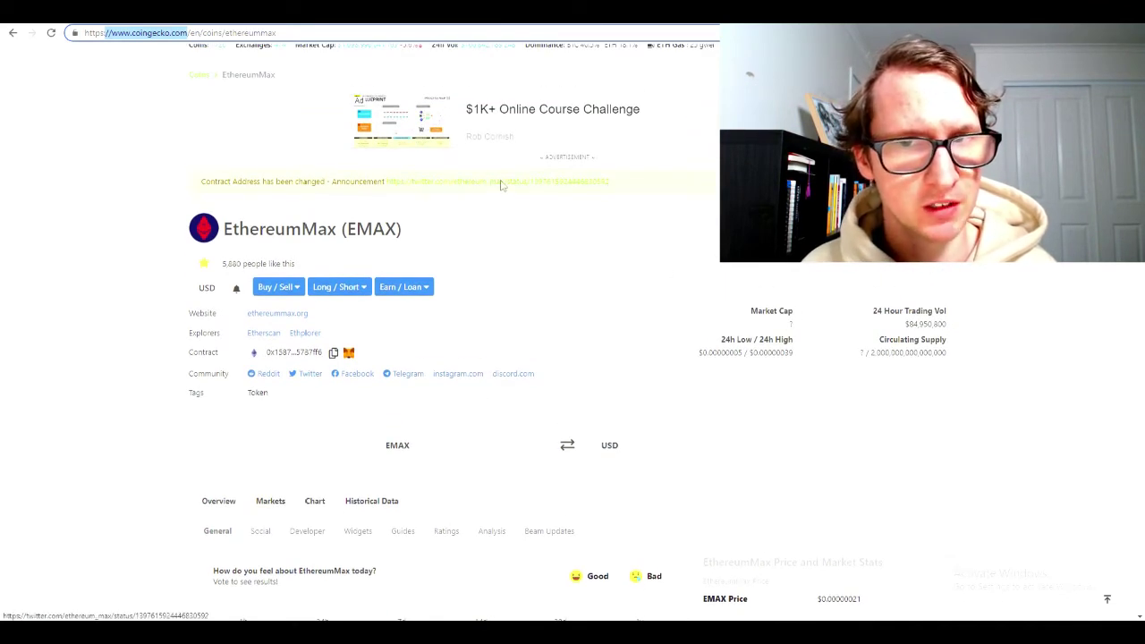
left_click_drag(201, 186, 631, 193)
left_click(636, 296)
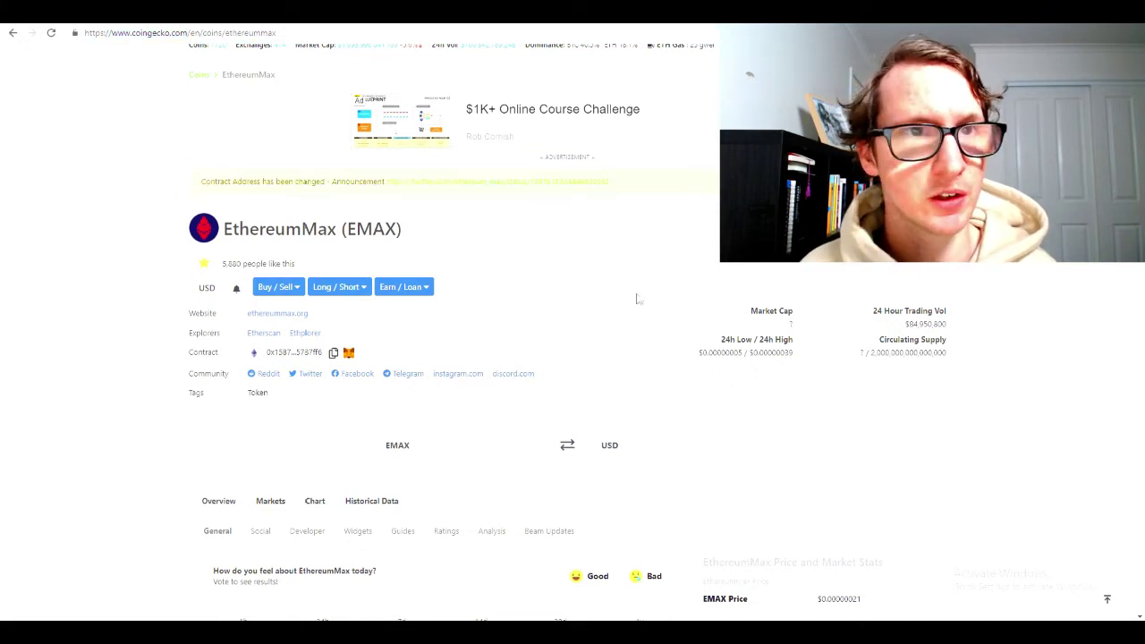
left_click(488, 187)
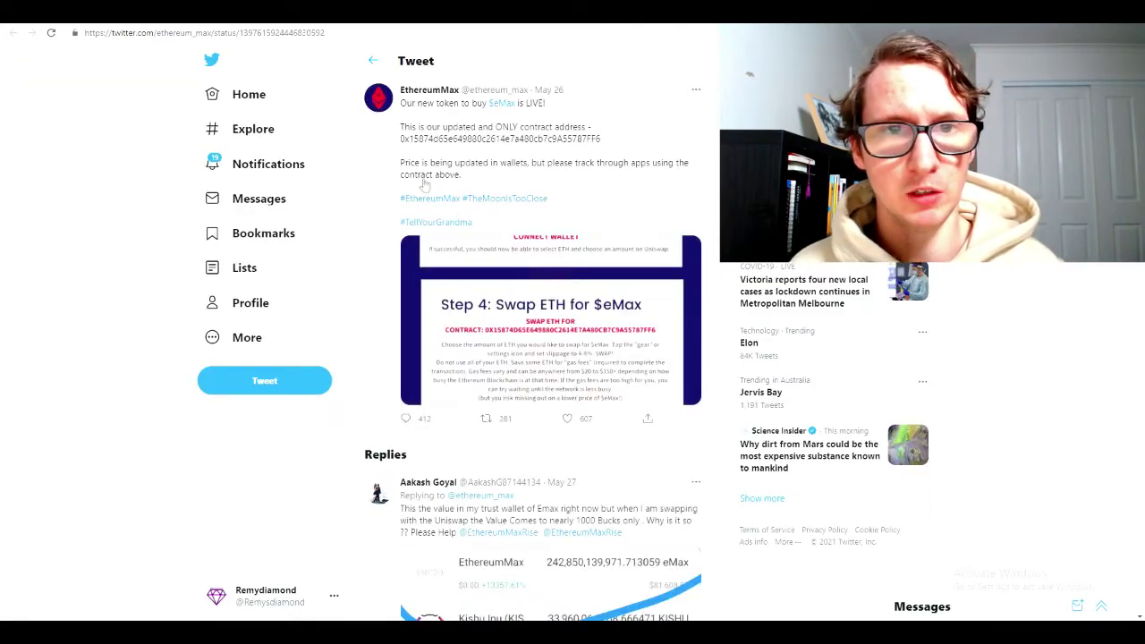
Recheck the announcement on CoinGecko's EthereumMax page, then return to the tweet
scroll(528, 224, "down", 2)
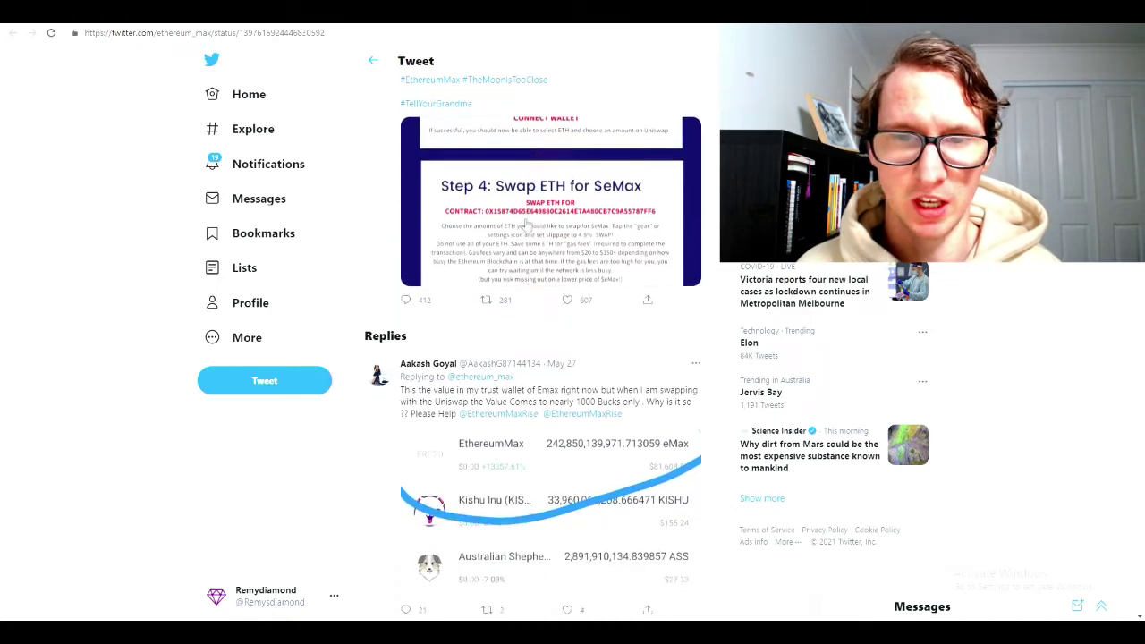
scroll(527, 223, "up", 2)
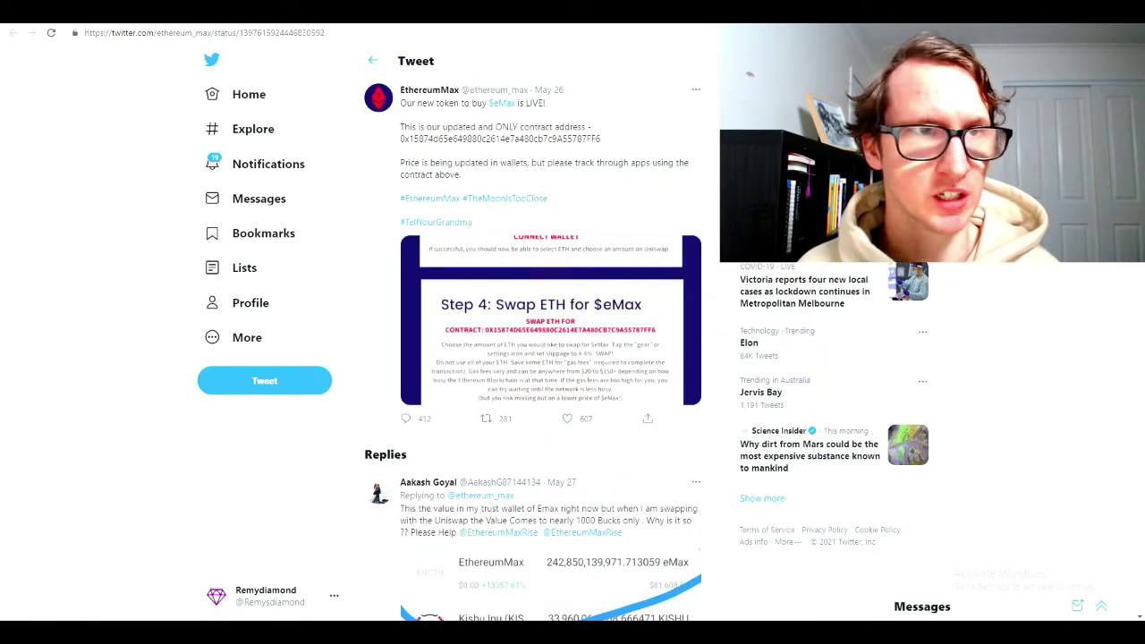
key("ctrl+w")
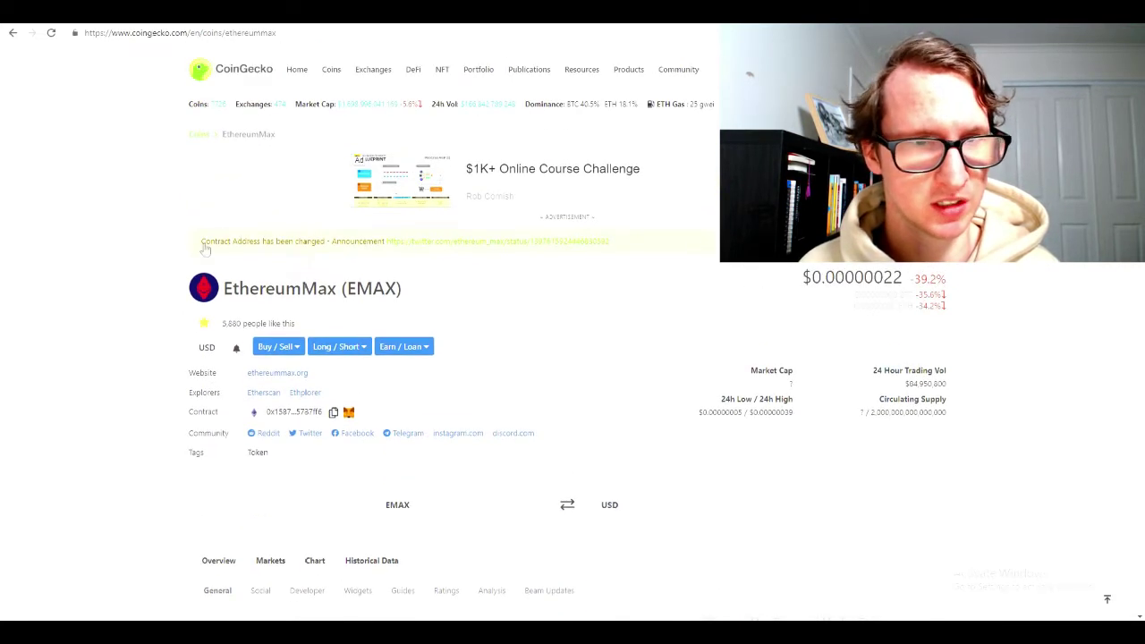
left_click_drag(205, 250, 383, 248)
left_click(289, 248)
scroll(288, 248, "down", 2)
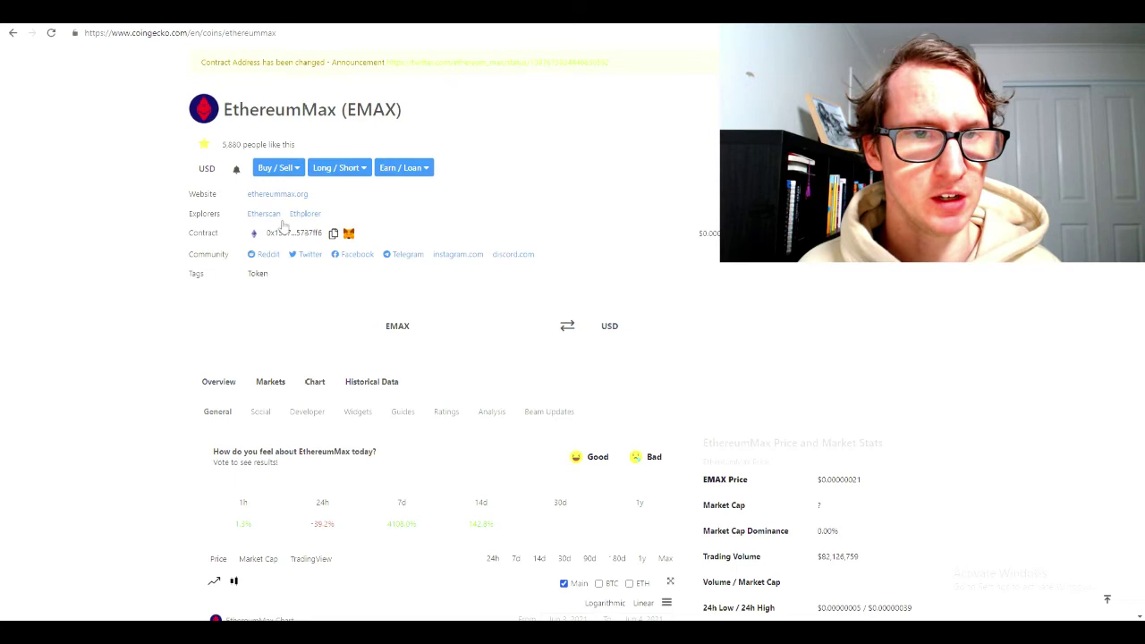
key("ctrl+Tab")
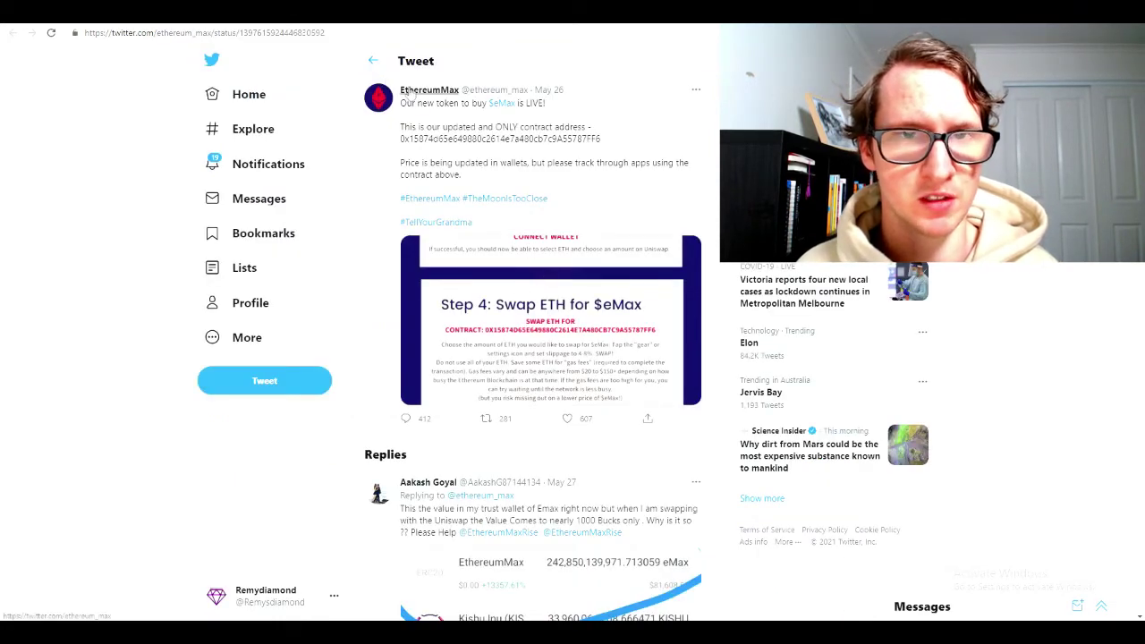
Copy the eMax contract address from the EthereumMax Twitter profile bio
left_click(411, 90)
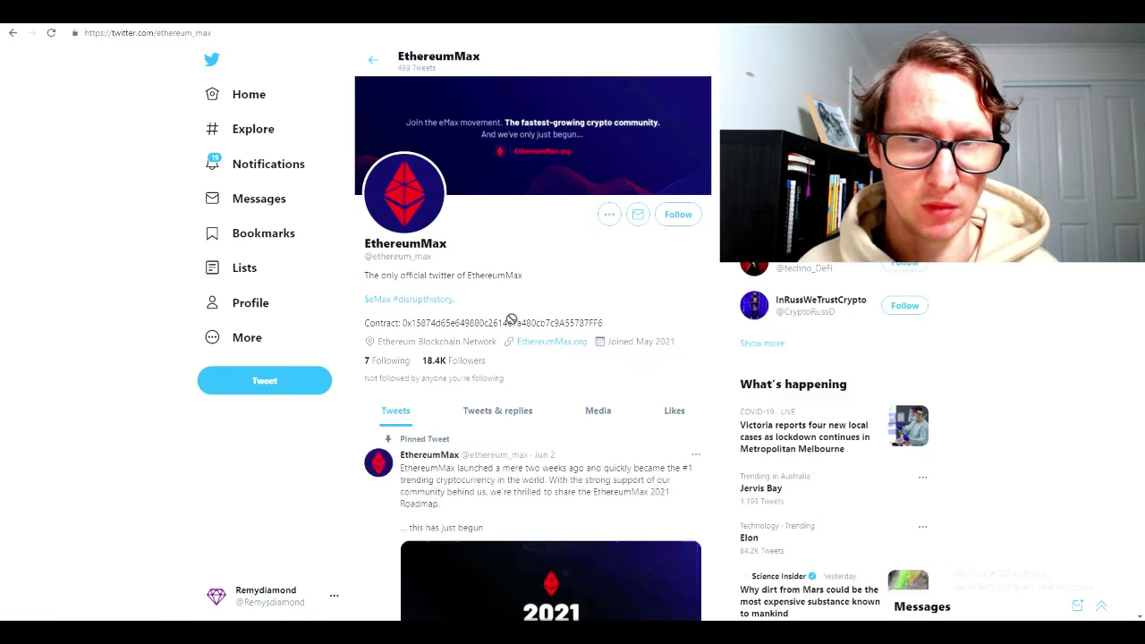
left_click_drag(403, 324, 602, 324)
right_click(602, 324)
left_click(612, 334)
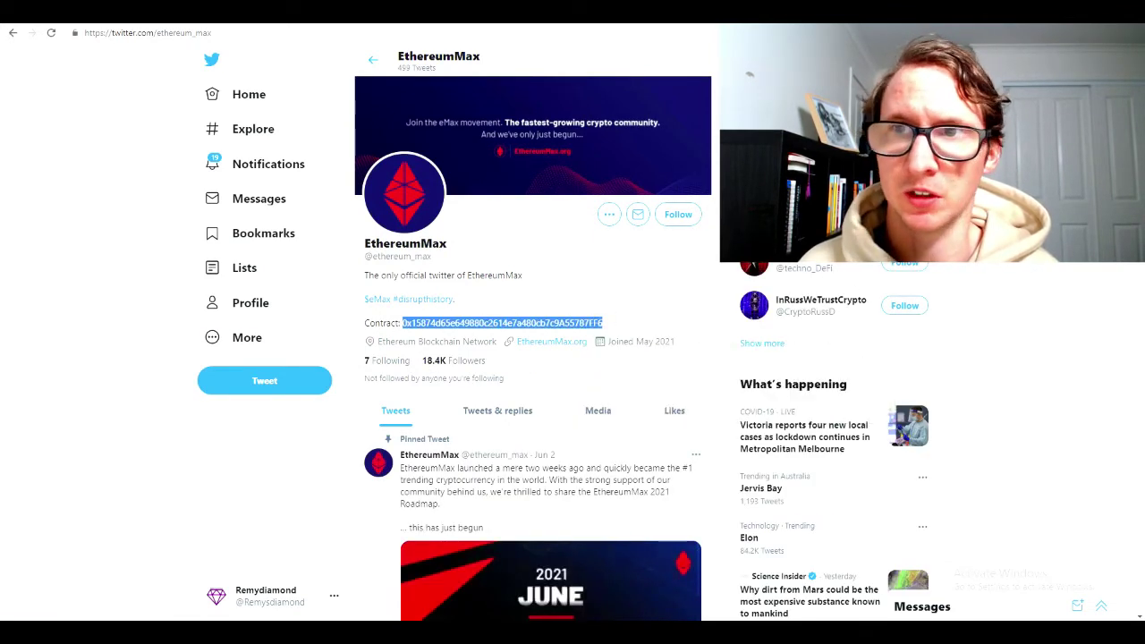
key("ctrl+Tab")
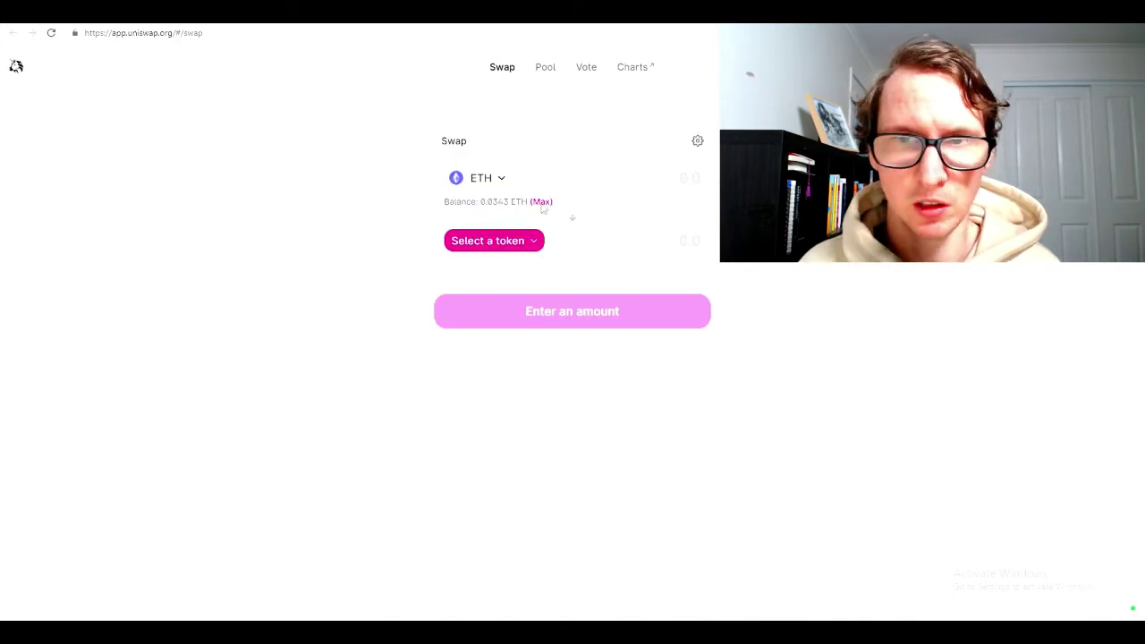
Fill in the max ETH amount and import eMax by its contract address, trading via the V2 pool
left_click(542, 202)
left_click(493, 242)
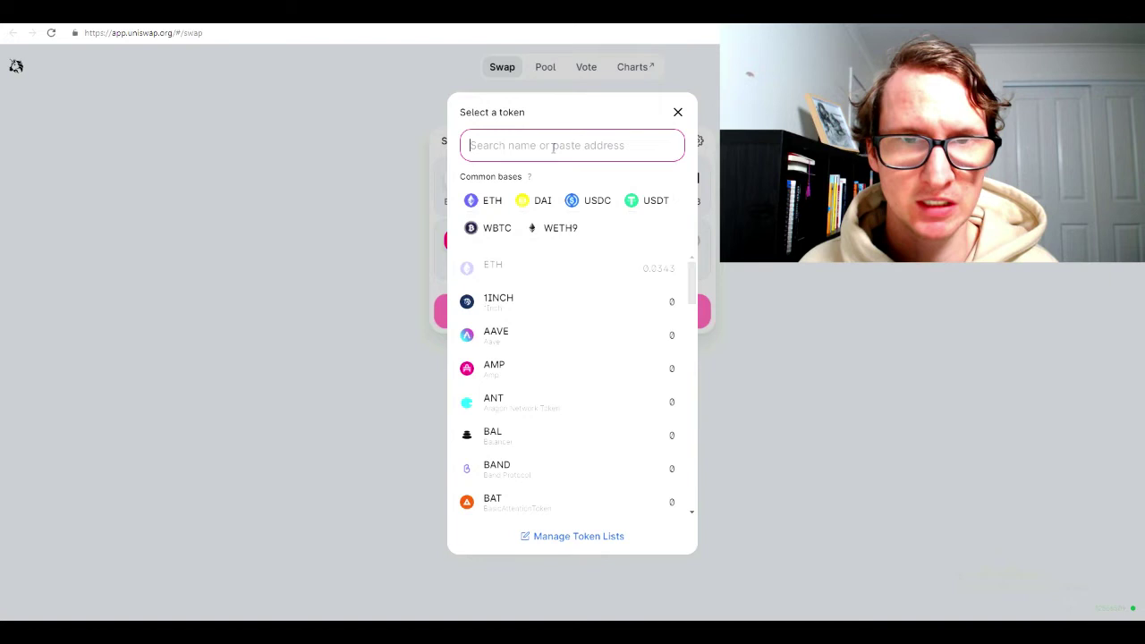
key("ctrl+v")
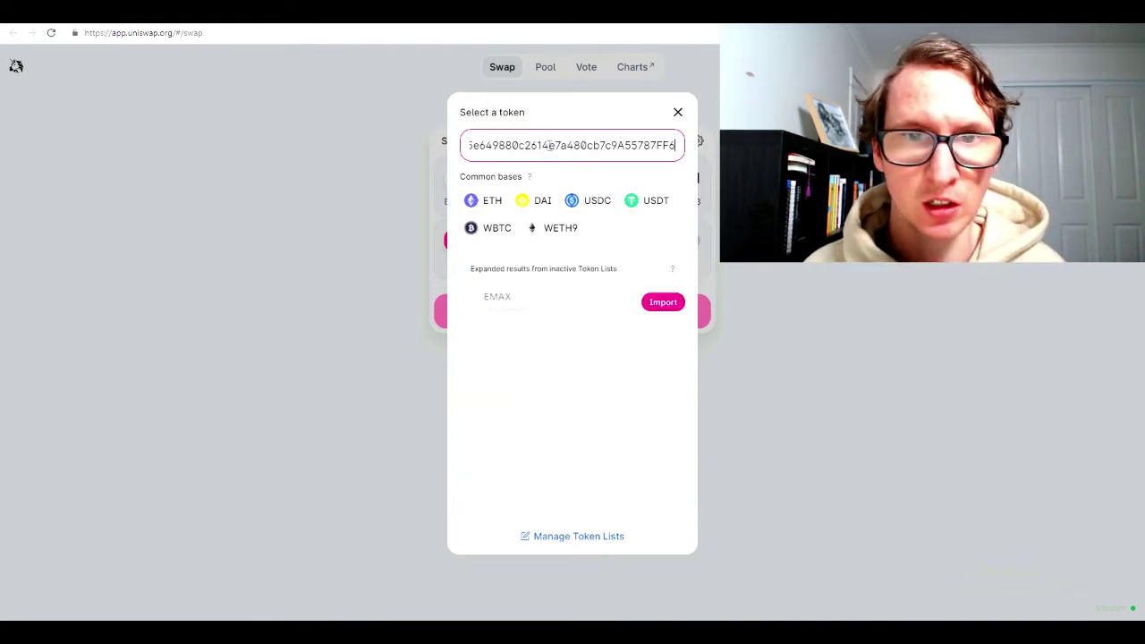
left_click_drag(679, 144, 498, 145)
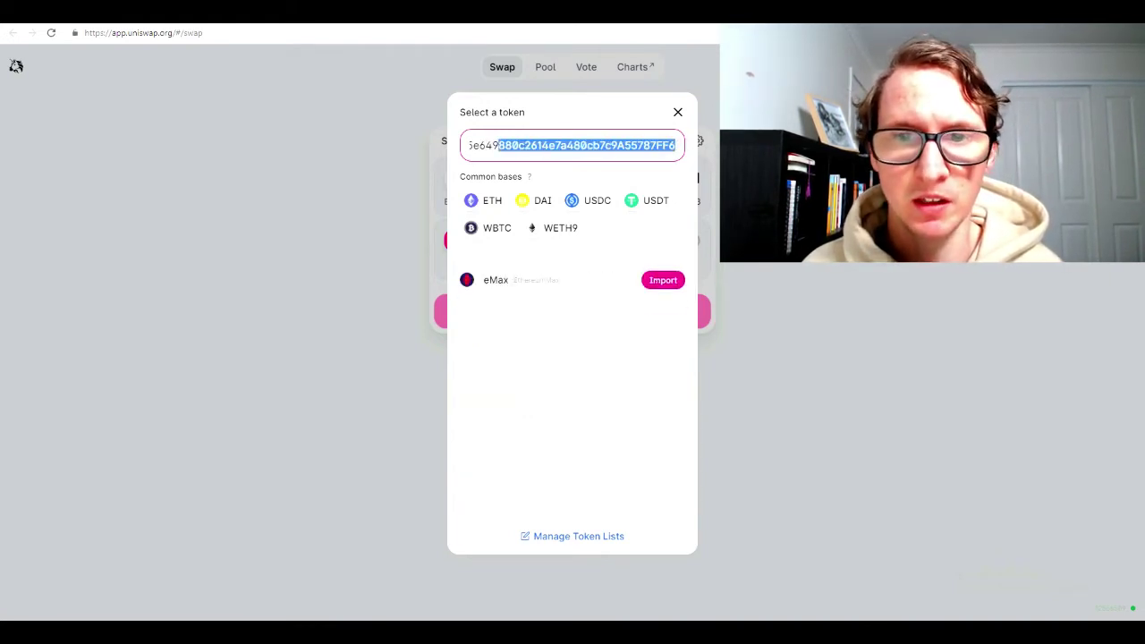
left_click(667, 280)
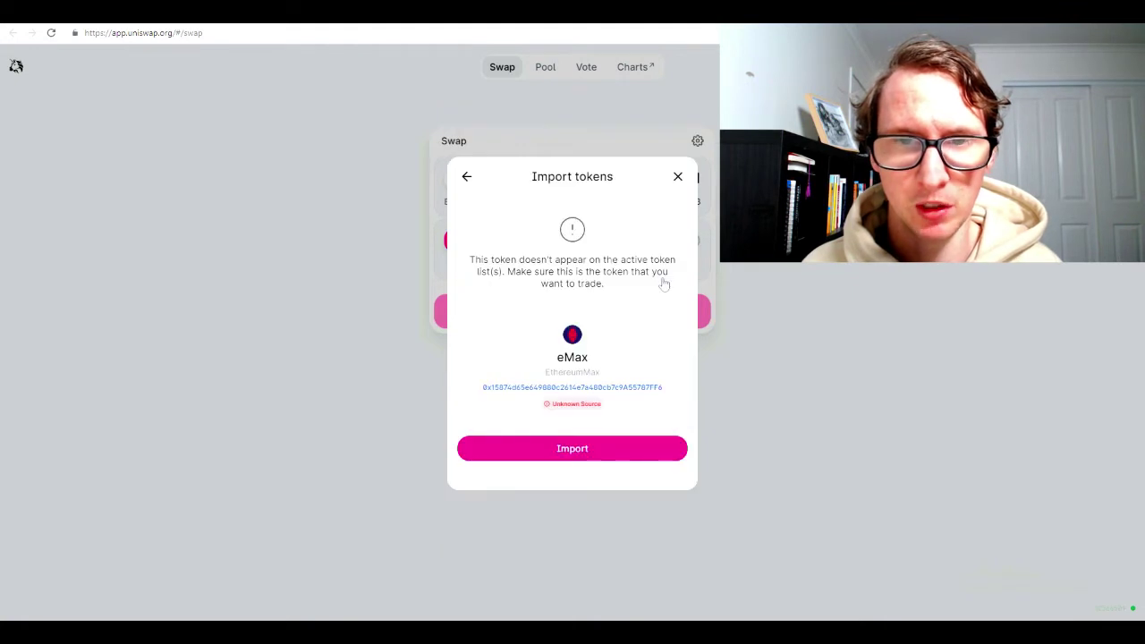
left_click(581, 452)
left_click(580, 294)
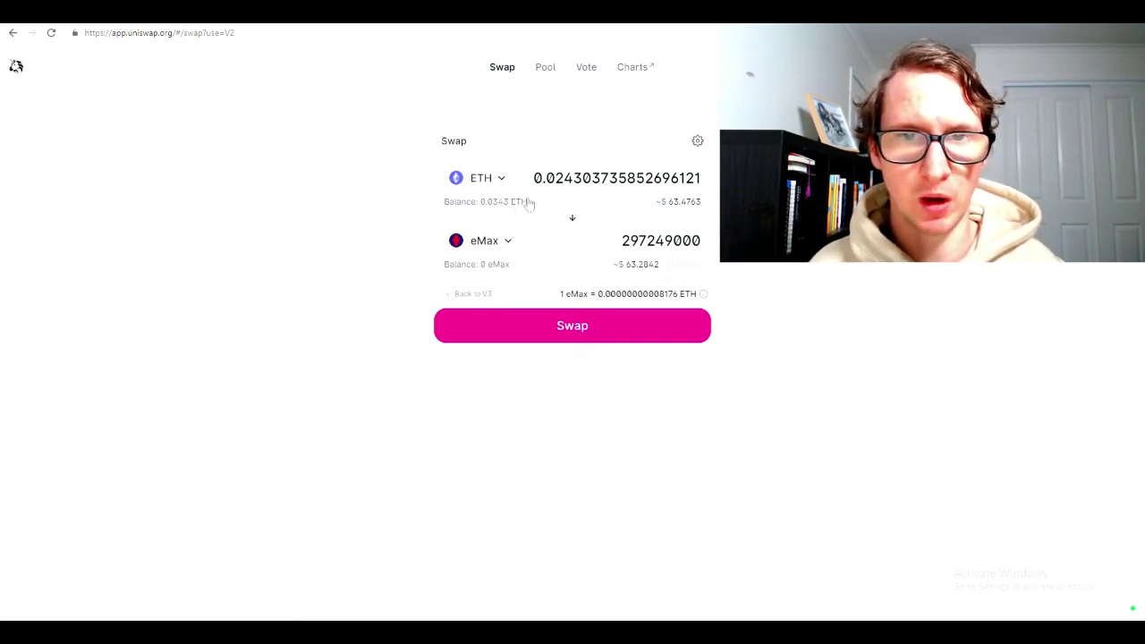
Try swapping about 0.0203 ETH for eMax, then dismiss the resulting swap error
key("BackSpace")
type("0")
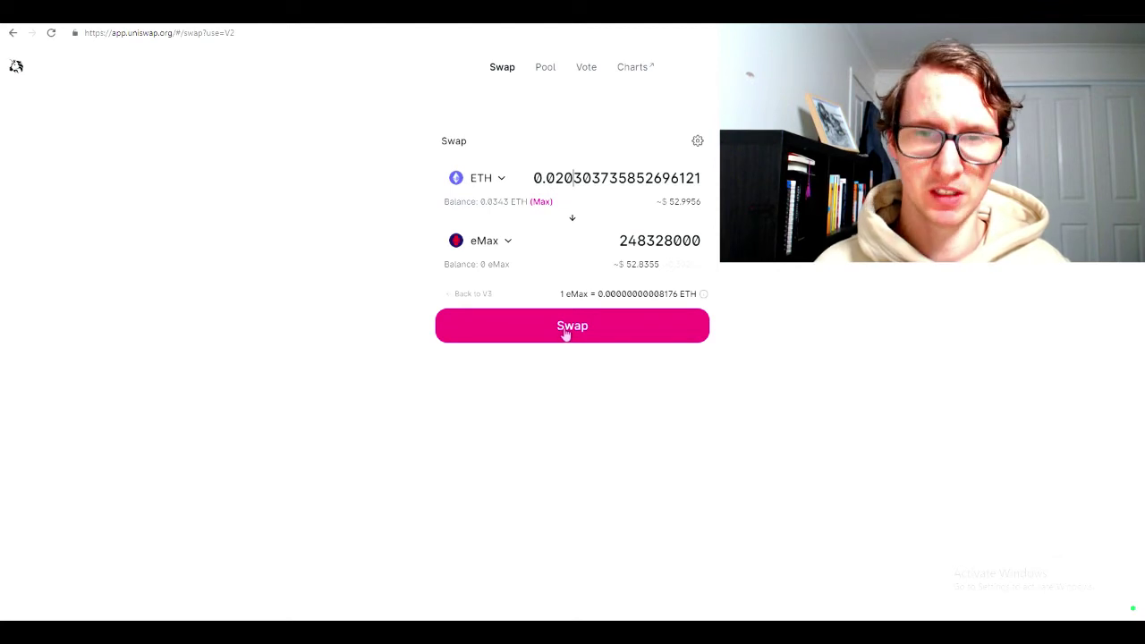
left_click(566, 334)
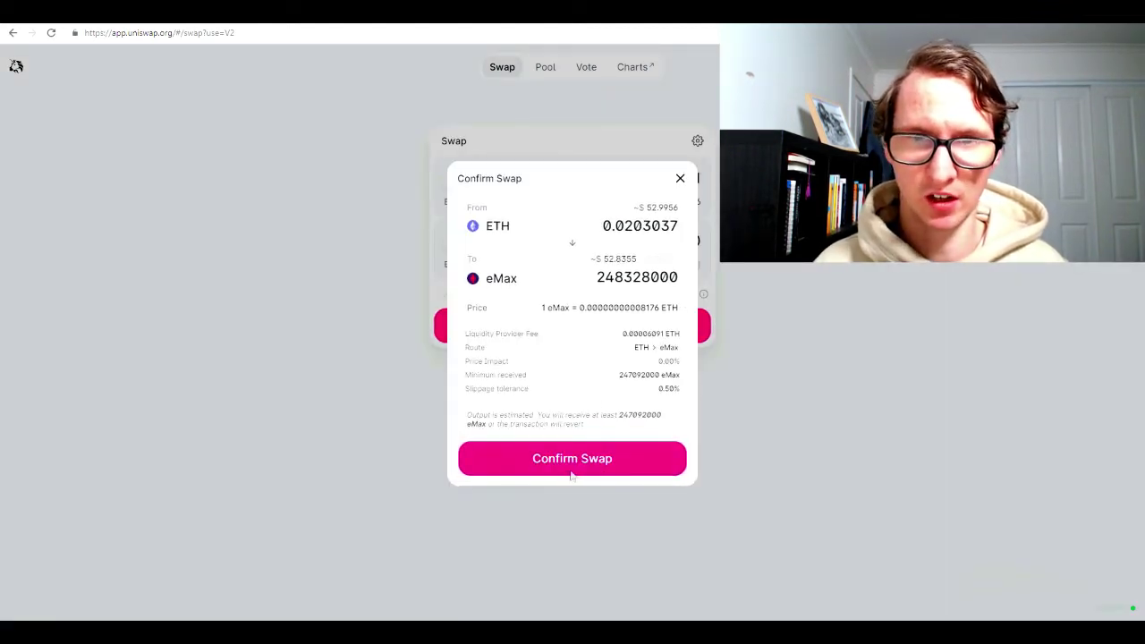
left_click(564, 471)
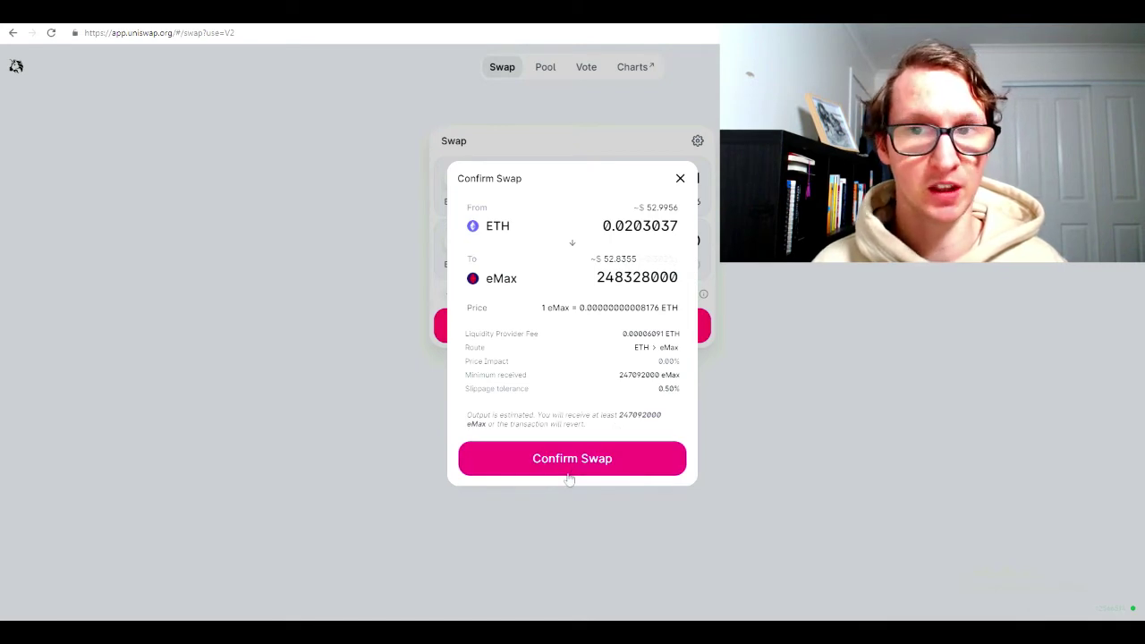
left_click(571, 472)
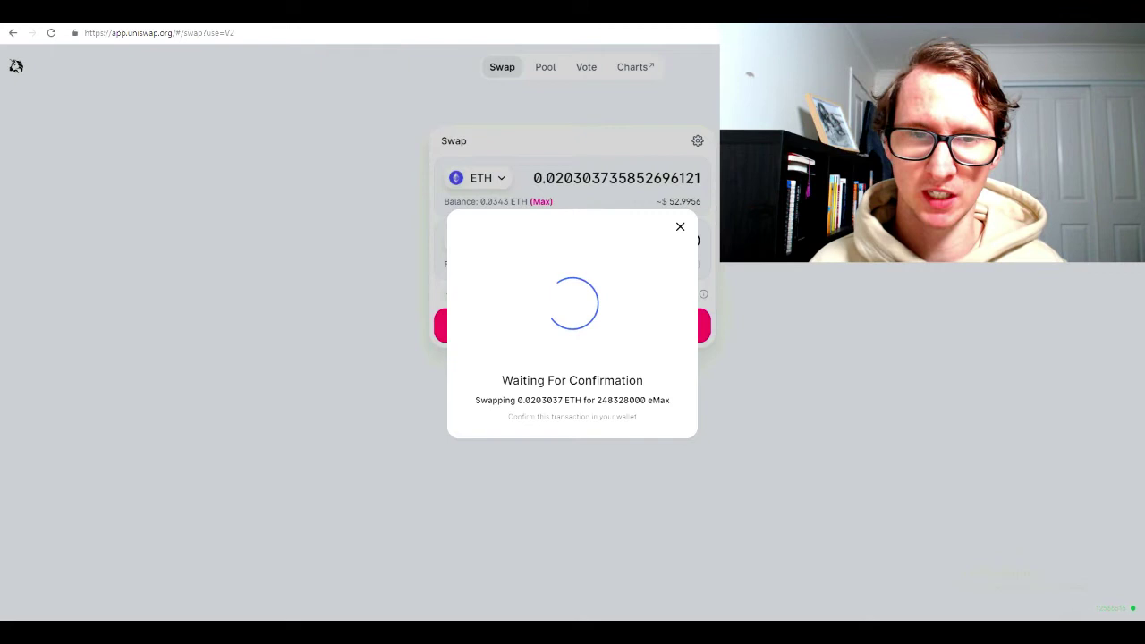
left_click(583, 403)
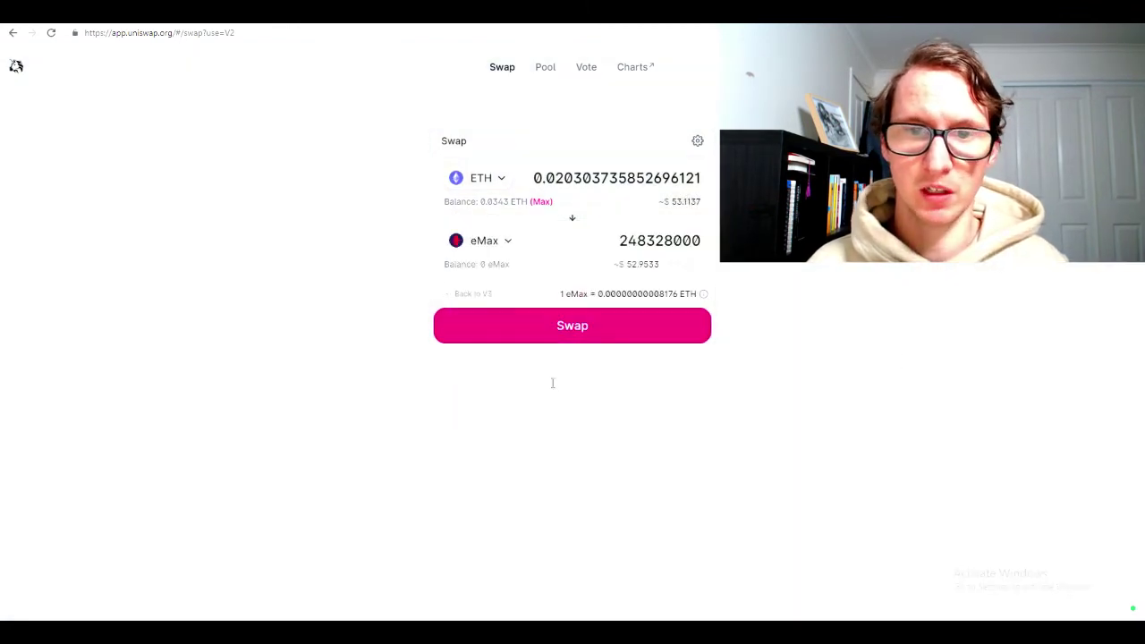
Adjust the ETH amount to about 0.0233 and reload the page to refresh the quote
key("BackSpace")
type("4")
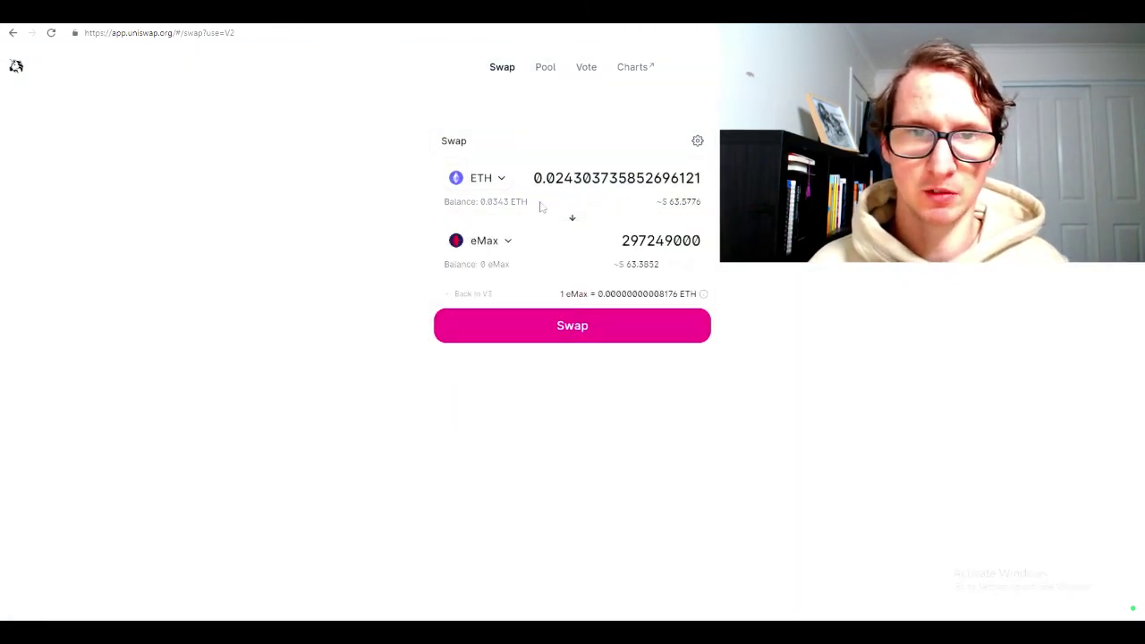
key("BackSpace")
type("3")
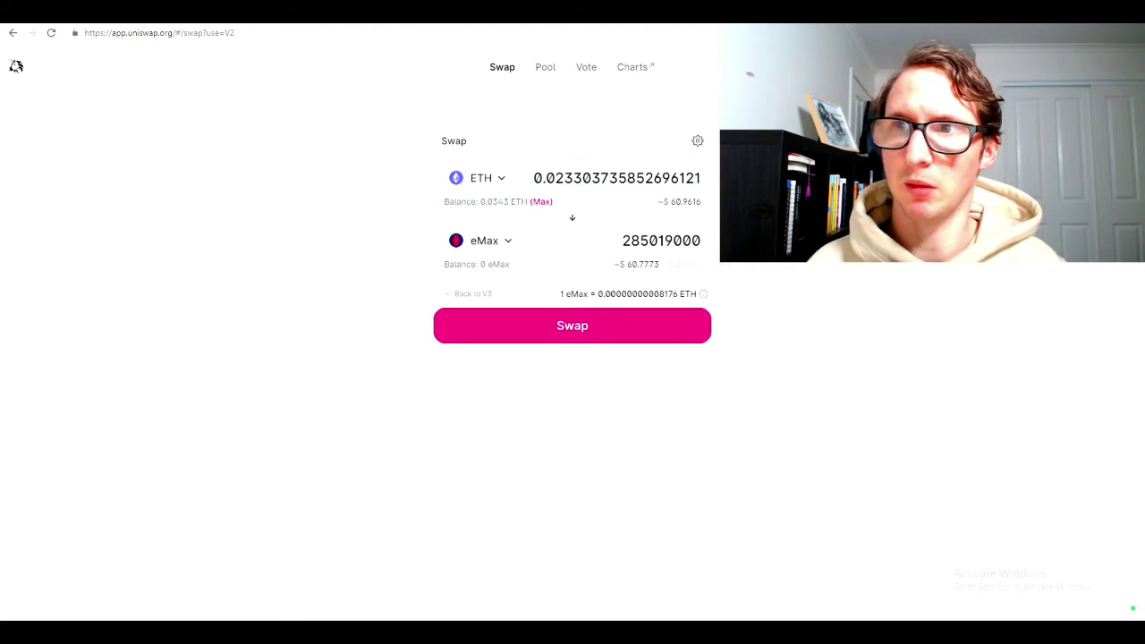
key("F5")
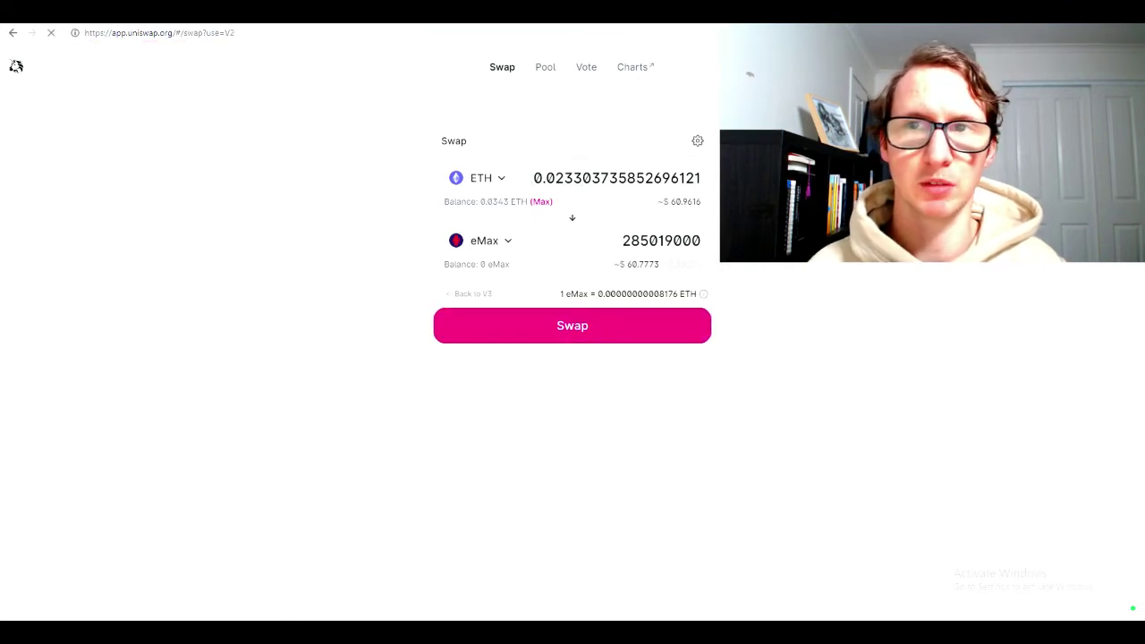
left_click(698, 140)
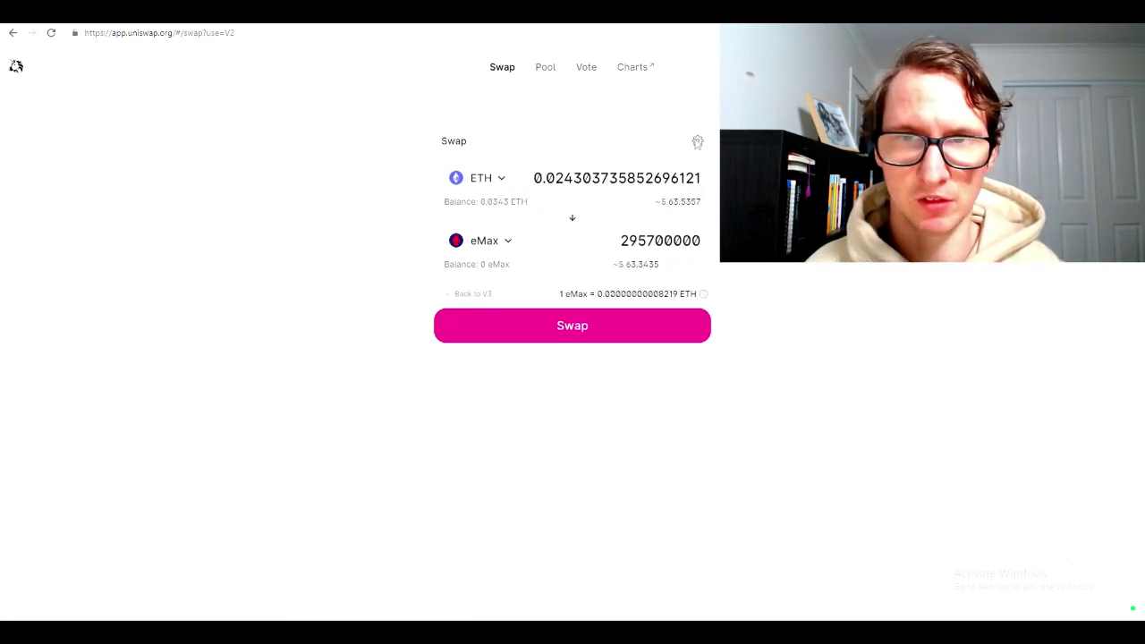
Attempt the swap with the ETH amount lowered to 0.0203037
left_click(697, 140)
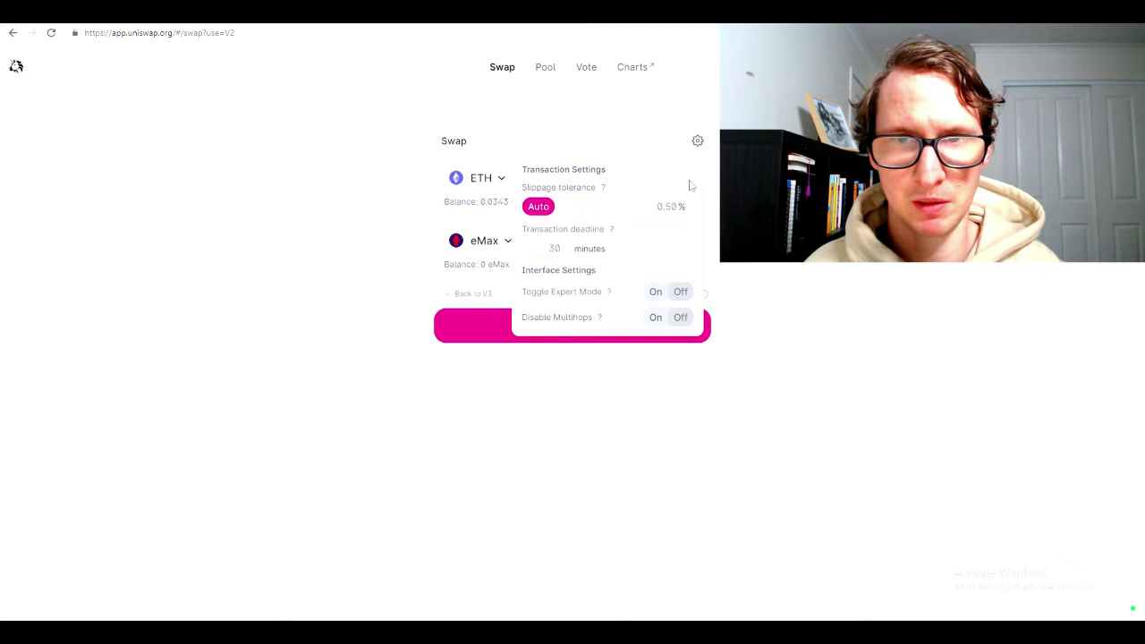
left_click(606, 329)
left_click(573, 178)
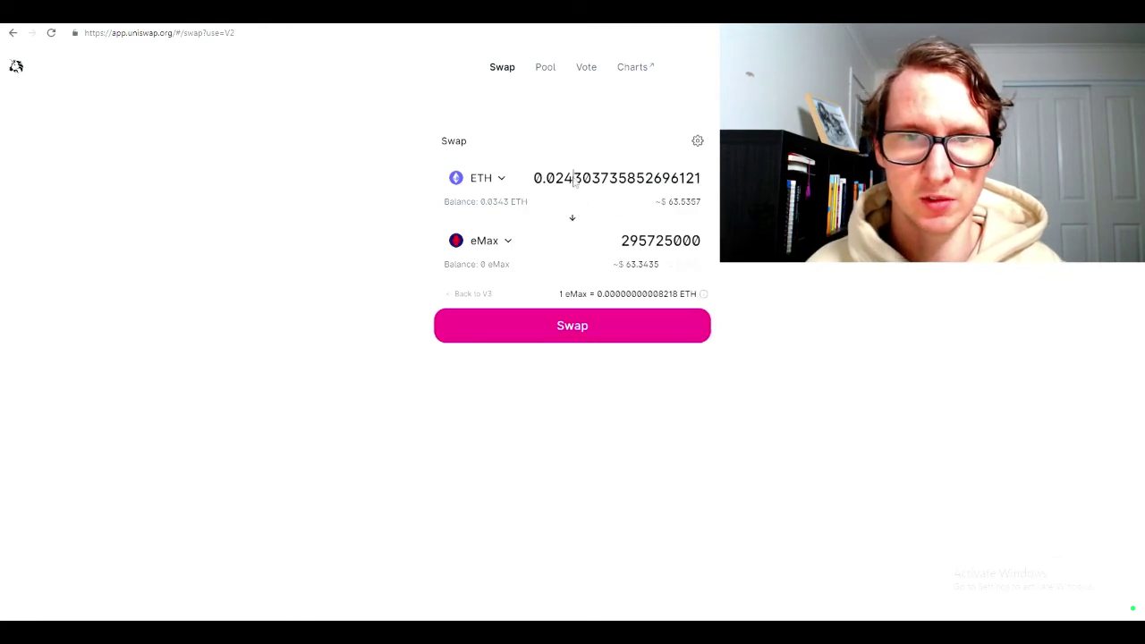
key("BackSpace")
type("0")
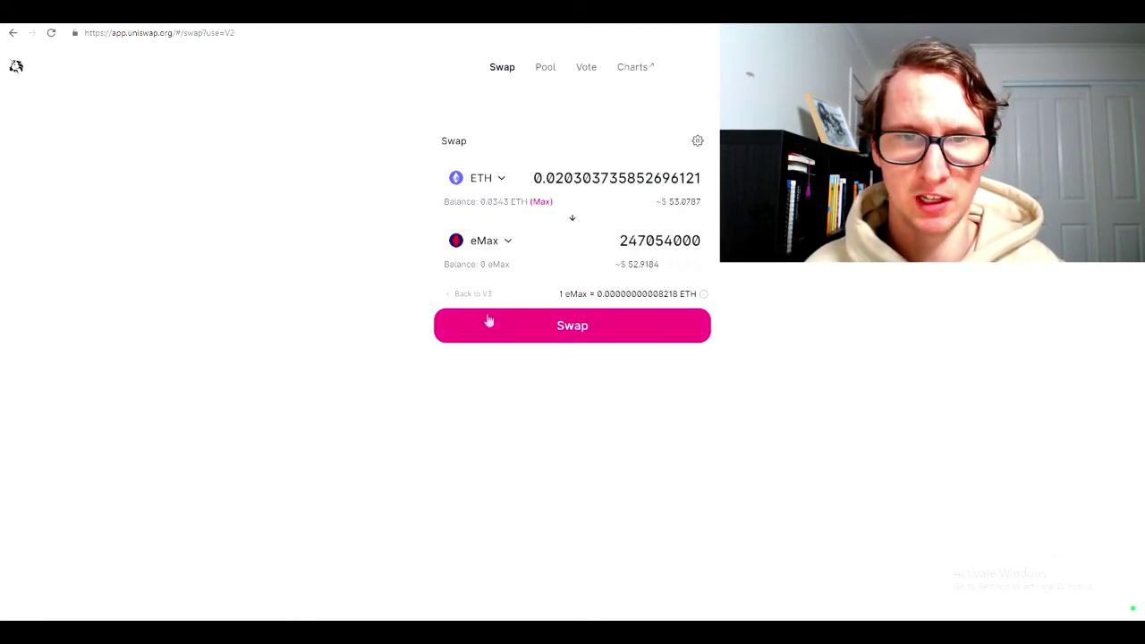
left_click(487, 324)
left_click(573, 458)
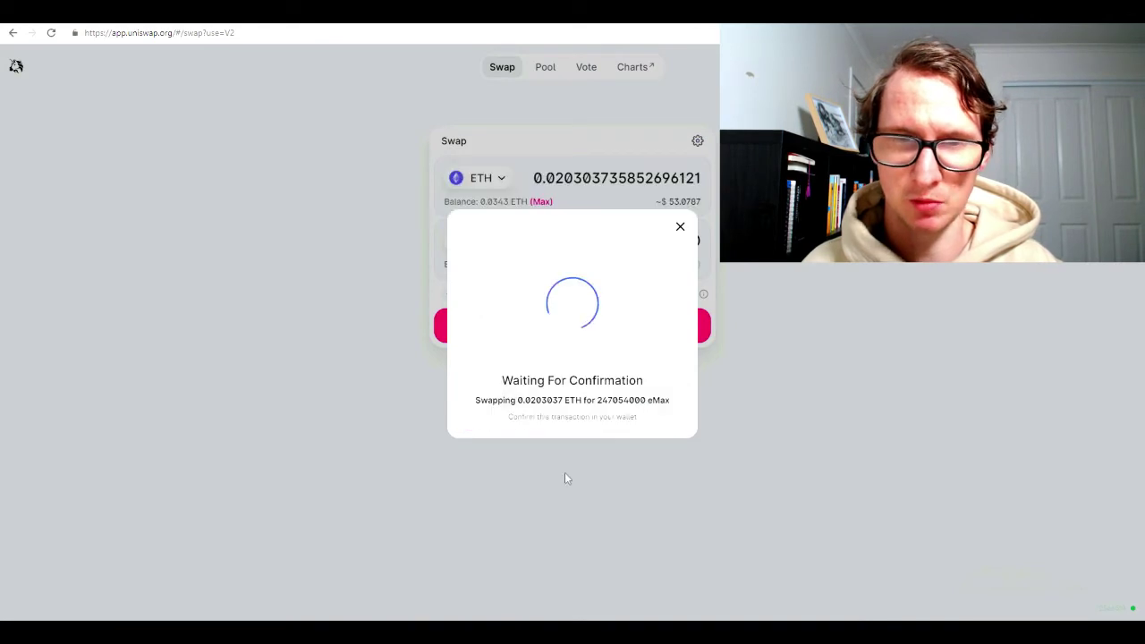
Retry the swap with the ETH amount reduced to 0.0163037
left_click(574, 182)
key("BackSpace")
key("BackSpace")
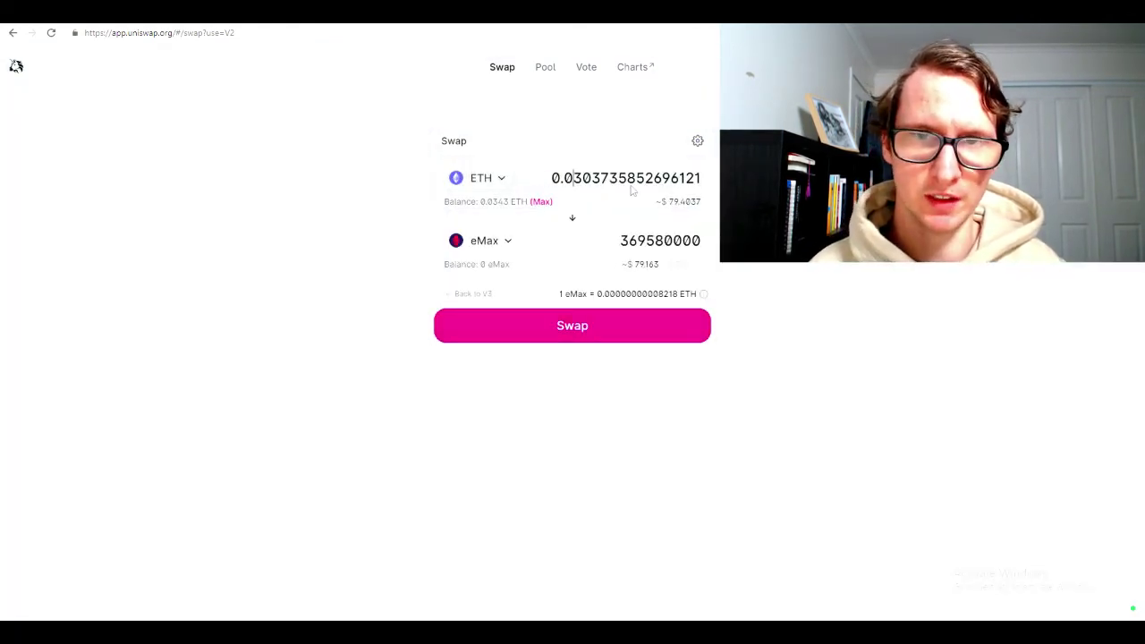
type("16")
left_click(577, 325)
left_click(572, 471)
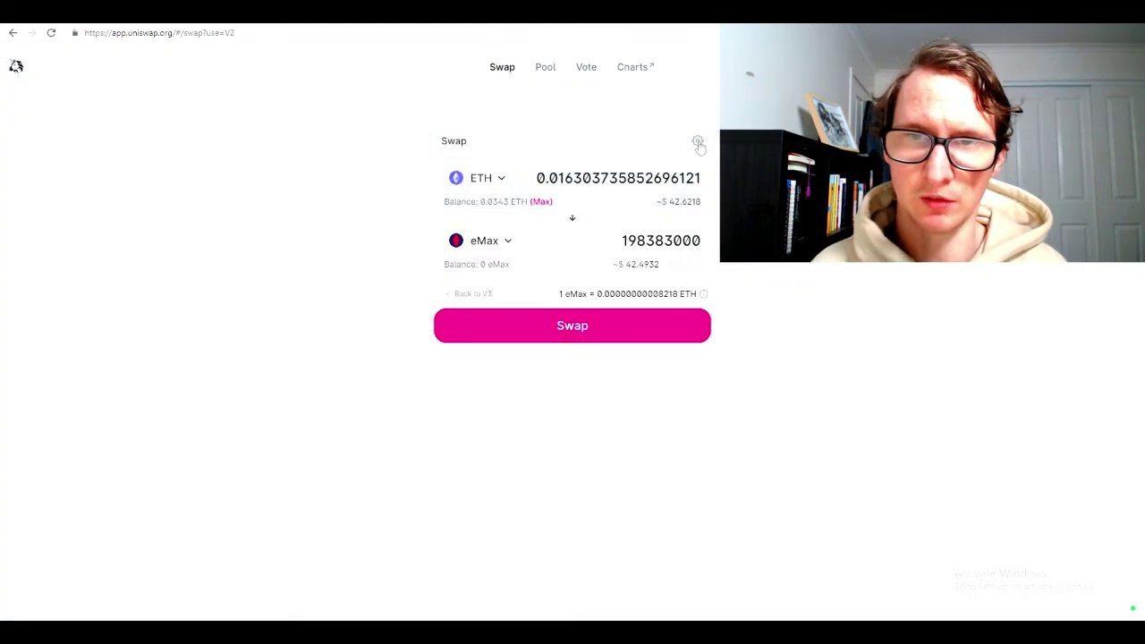
Raise slippage tolerance to 2.00%, set the amount to 0.0223037 ETH, and start the swap
left_click(698, 142)
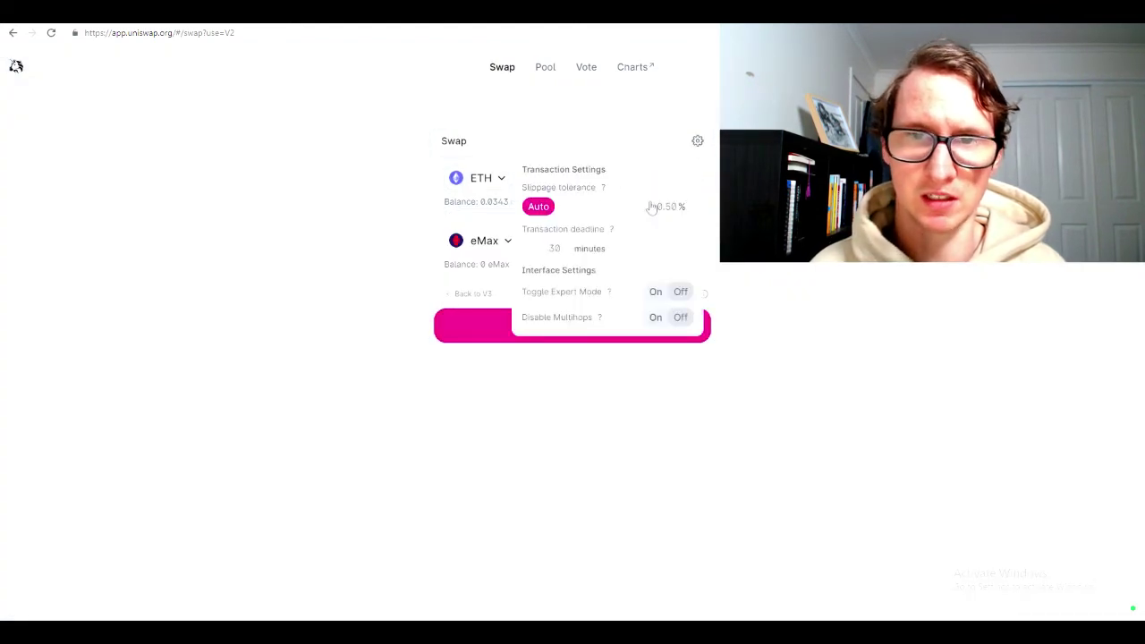
double_click(641, 205)
type("3")
left_click(593, 298)
key("BackSpace")
type("22303735852696121")
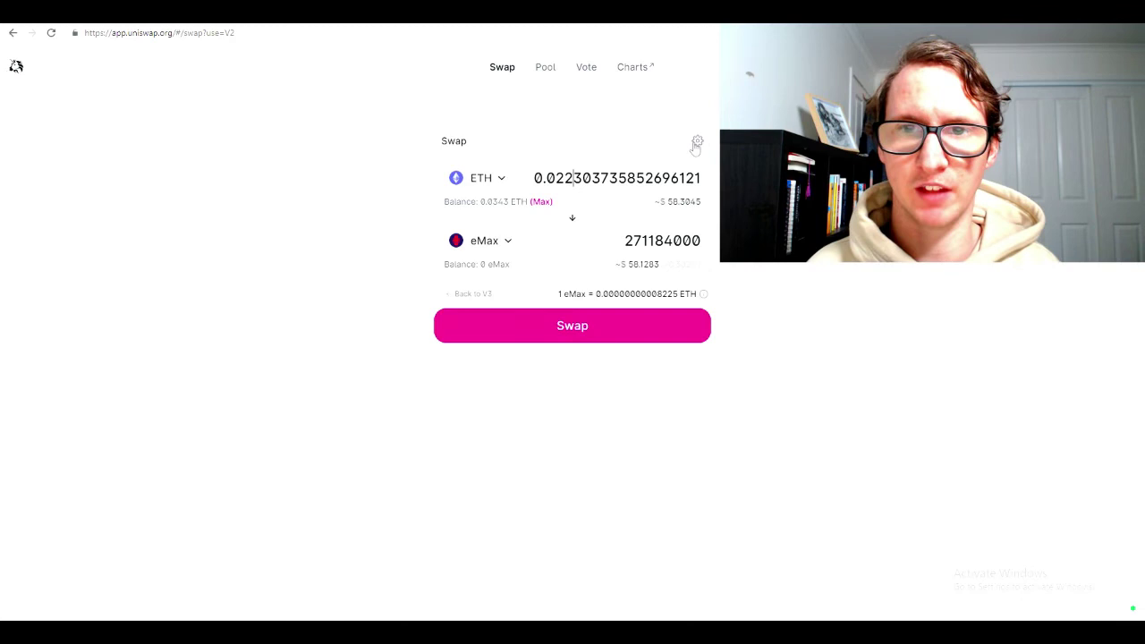
left_click(698, 143)
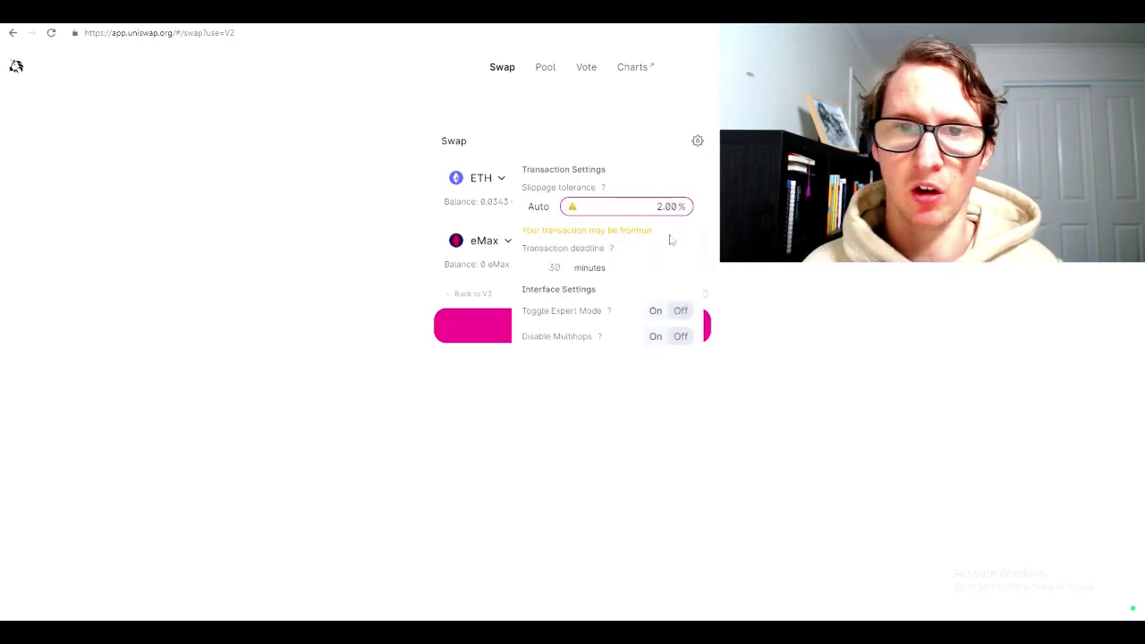
left_click(921, 293)
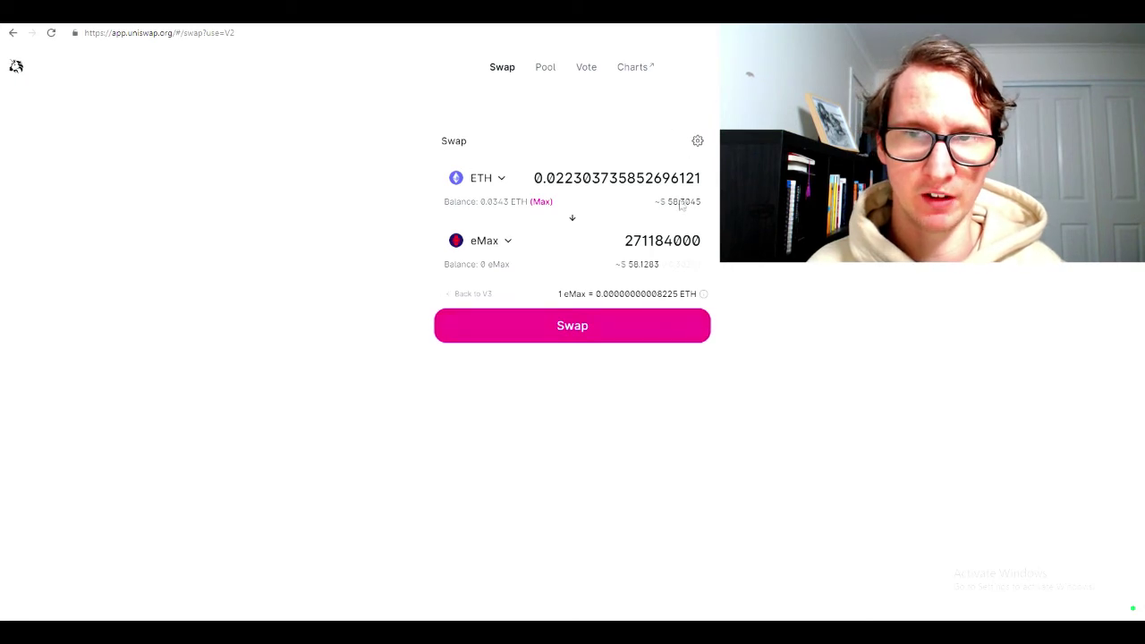
left_click(596, 333)
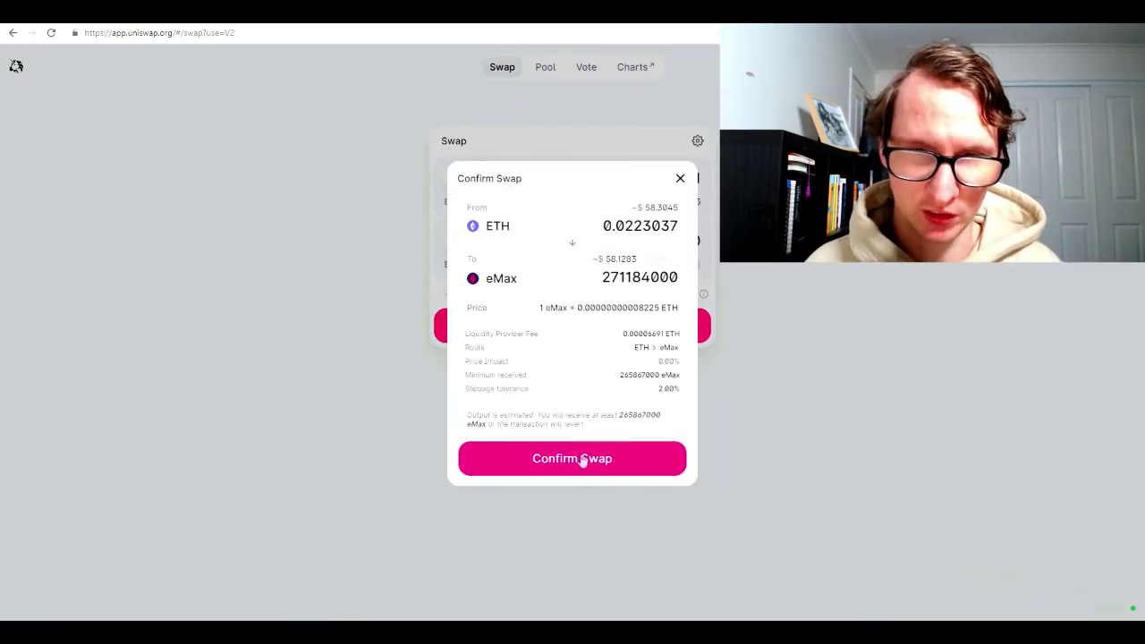
Confirm the 0.0223037 ETH swap, approve it in the wallet, and close the submitted notice
left_click(582, 462)
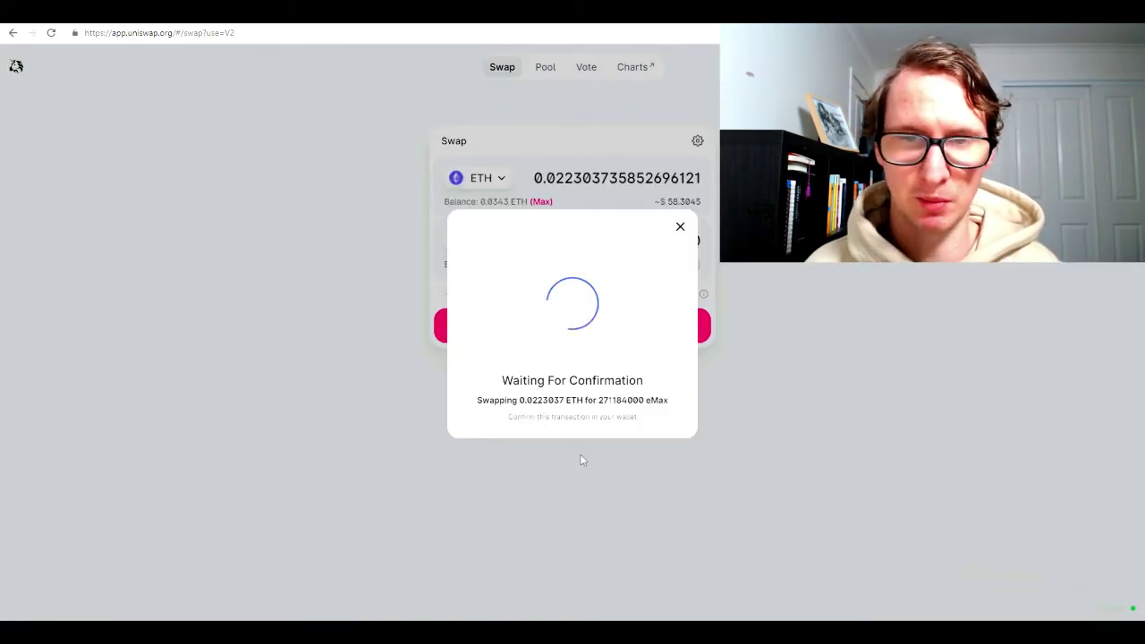
left_click(605, 404)
left_click(698, 140)
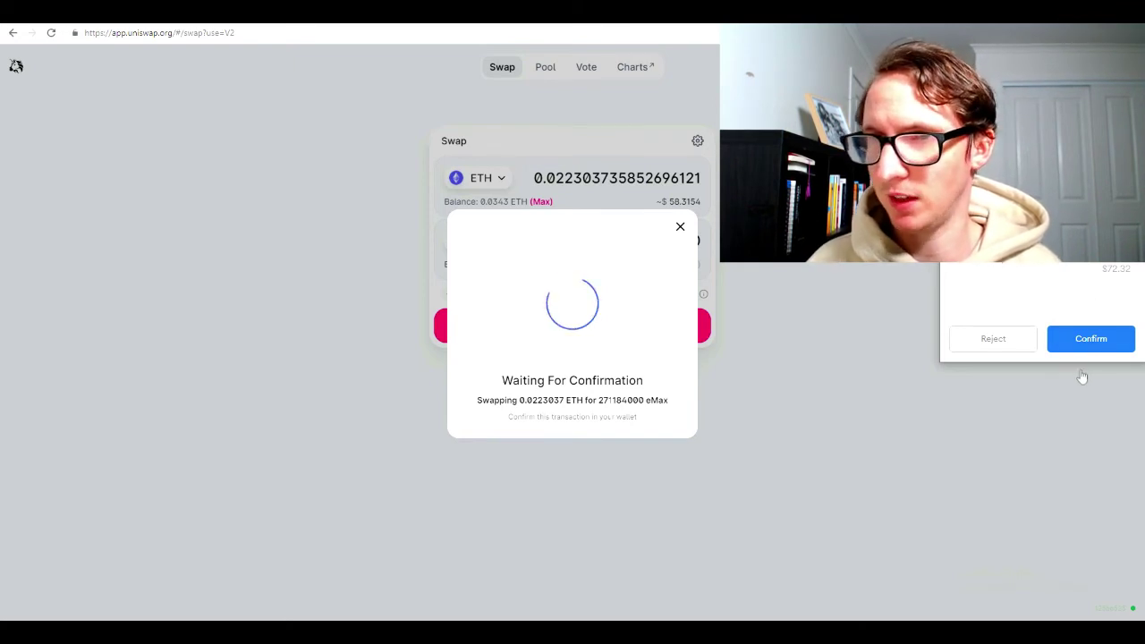
left_click(1077, 340)
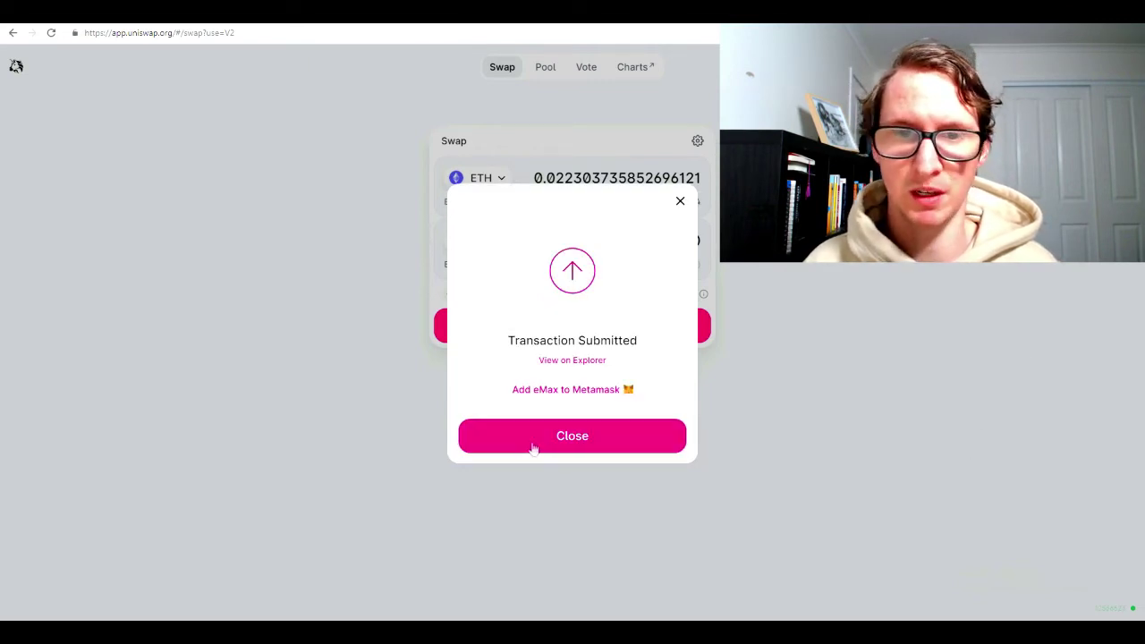
left_click(533, 447)
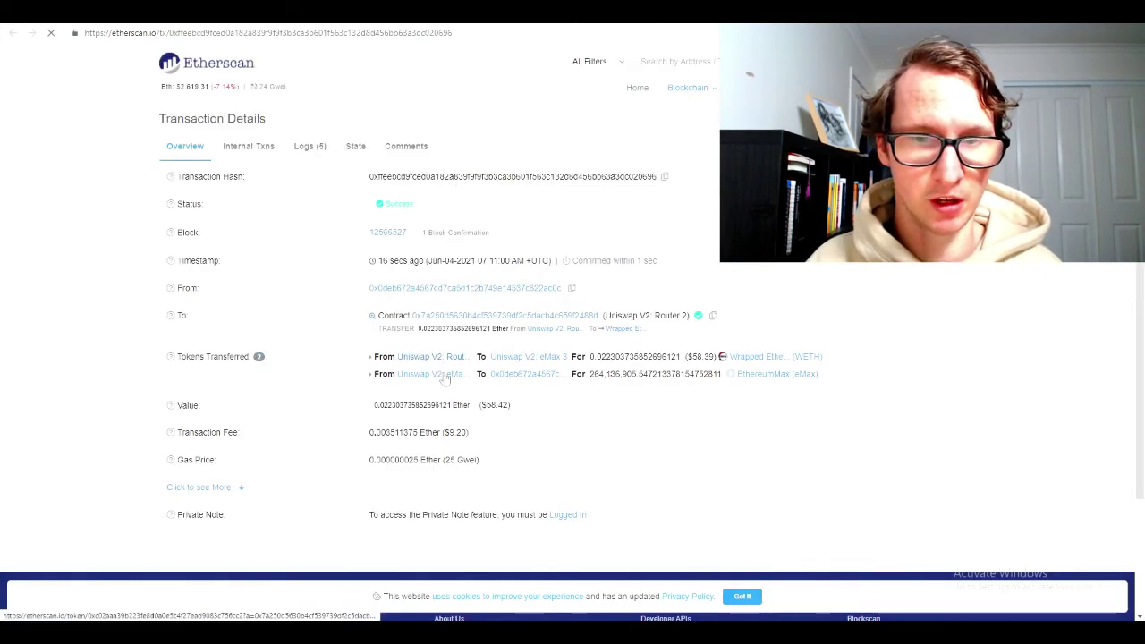
Close the Etherscan tab and check Uniswap's balances of 0.006488 ETH and 264,100,000 eMax
key("ctrl+w")
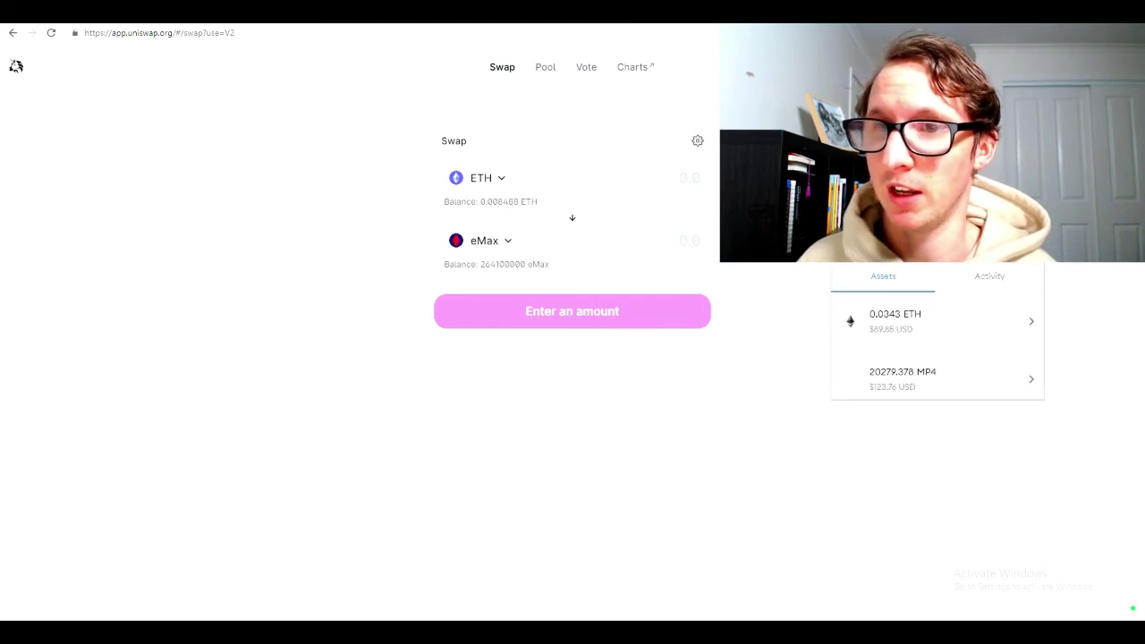
scroll(943, 311, "down", 3)
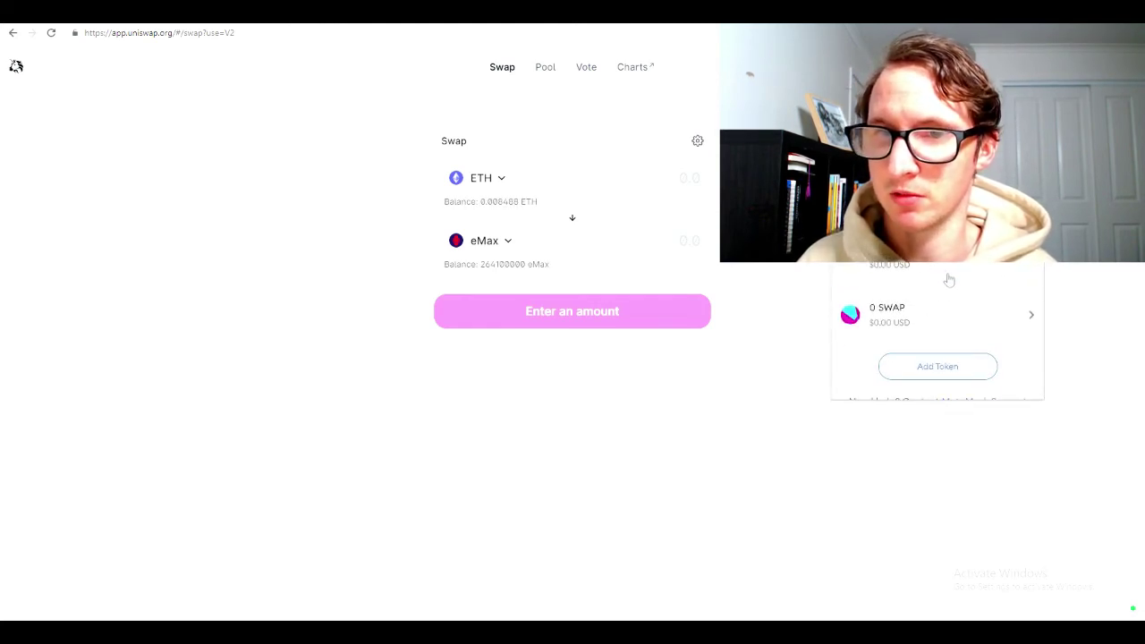
scroll(939, 287, "down", 1)
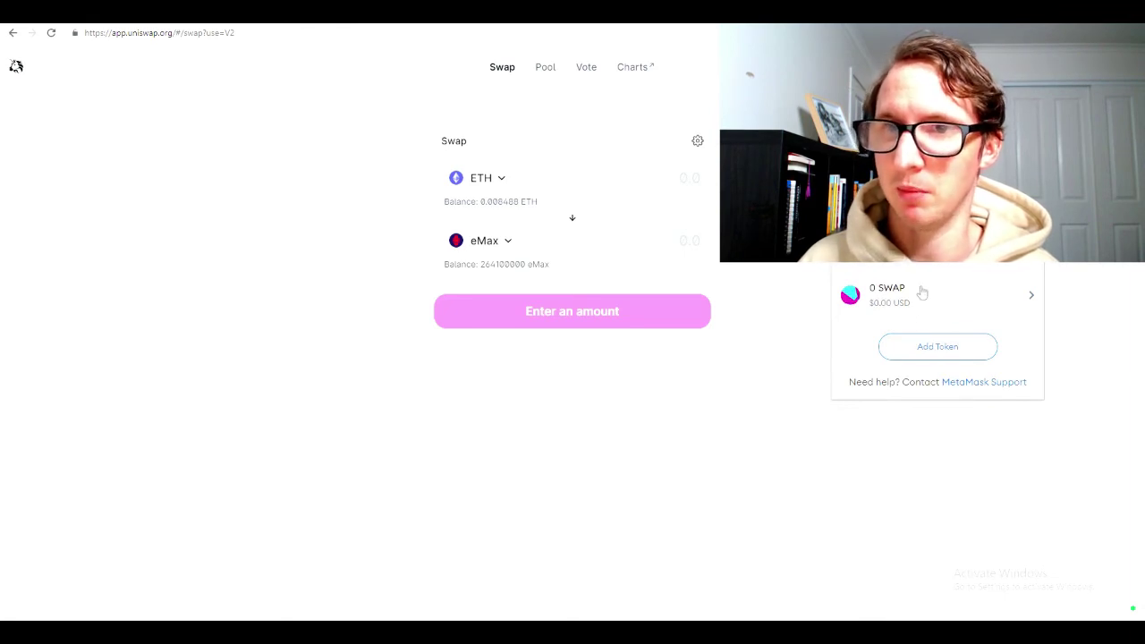
scroll(923, 294, "up", 4)
scroll(922, 294, "down", 2)
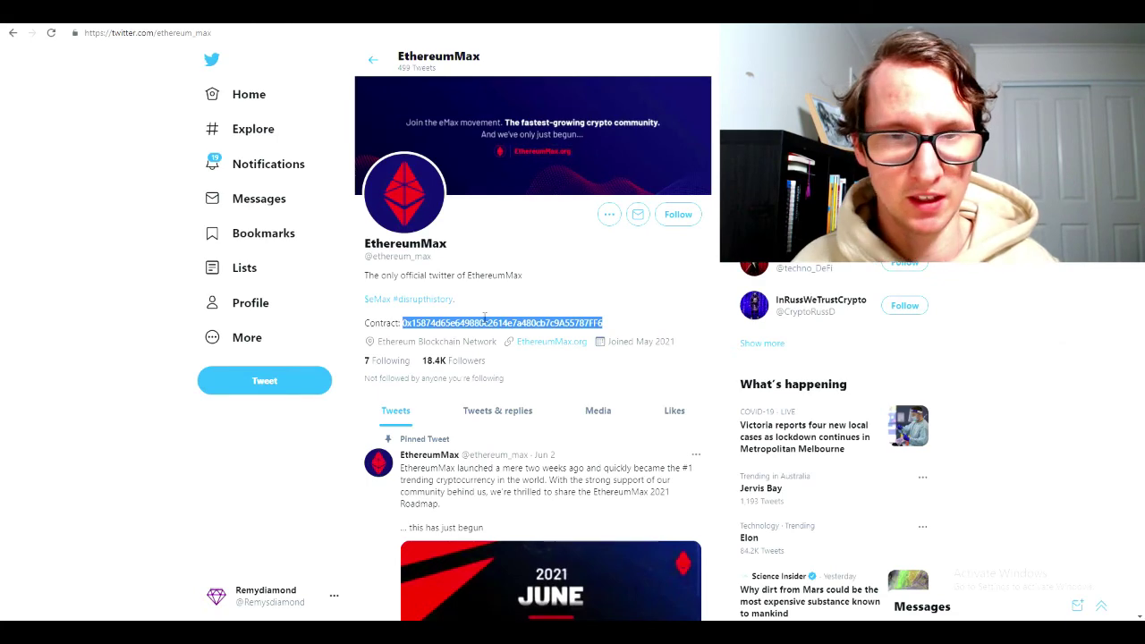
Copy the eMax contract address and add it as a custom token in MetaMask
right_click(506, 327)
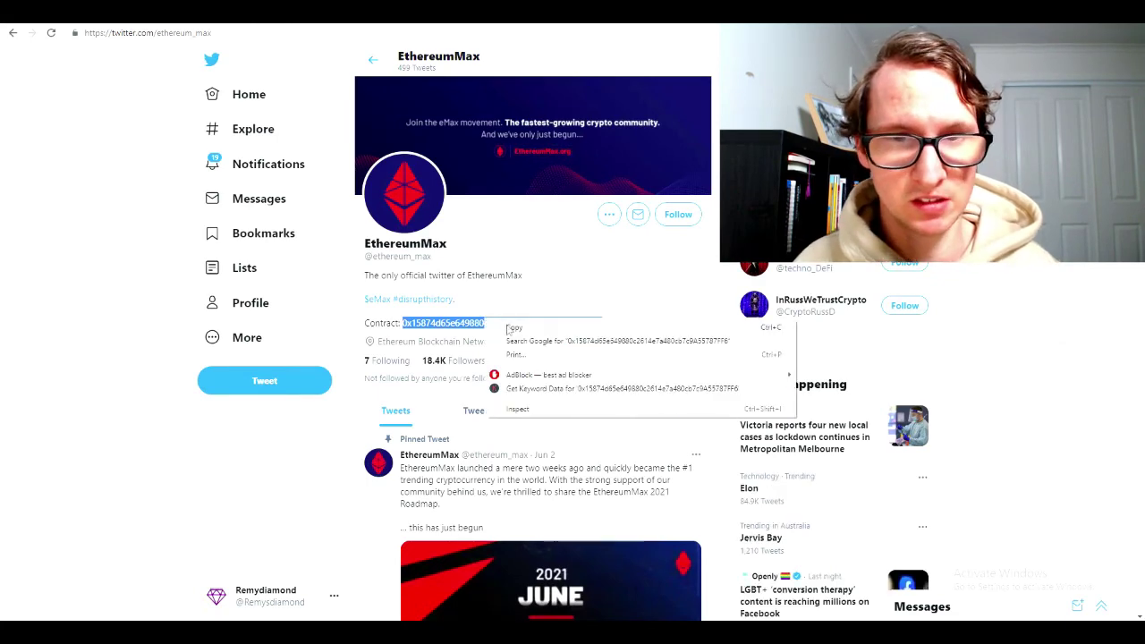
left_click(514, 329)
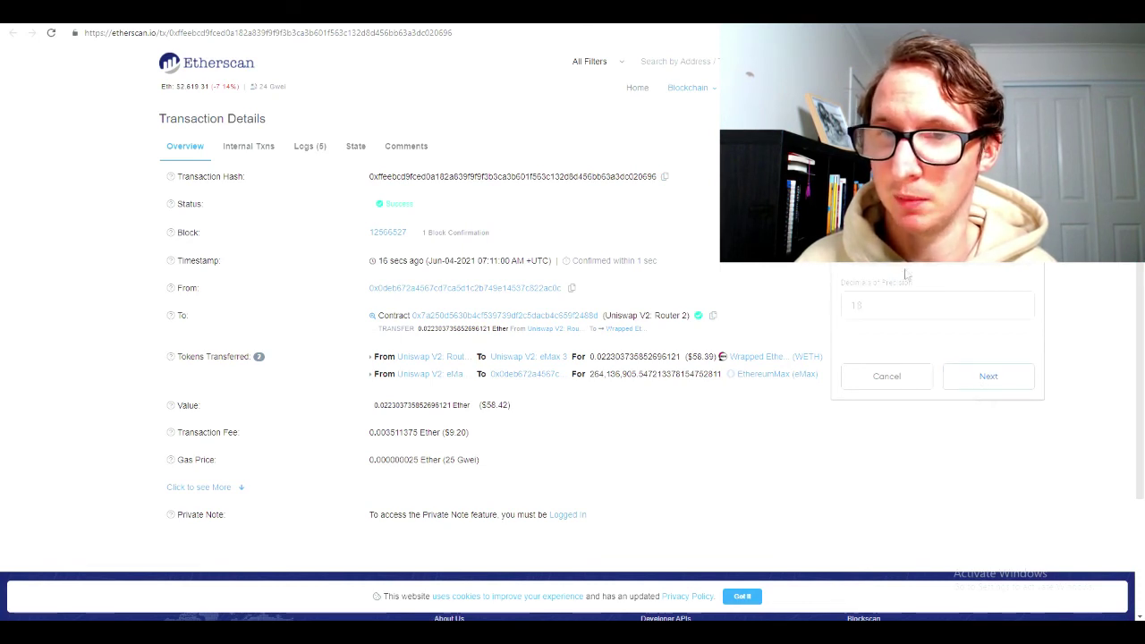
left_click(977, 388)
left_click(982, 388)
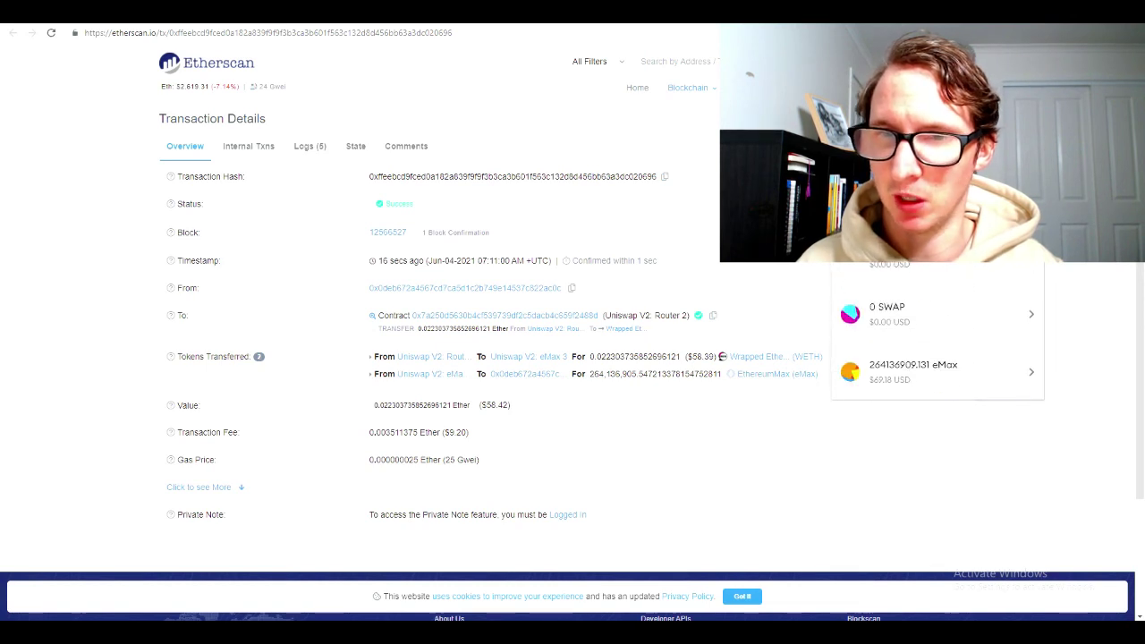
scroll(903, 322, "down", 1)
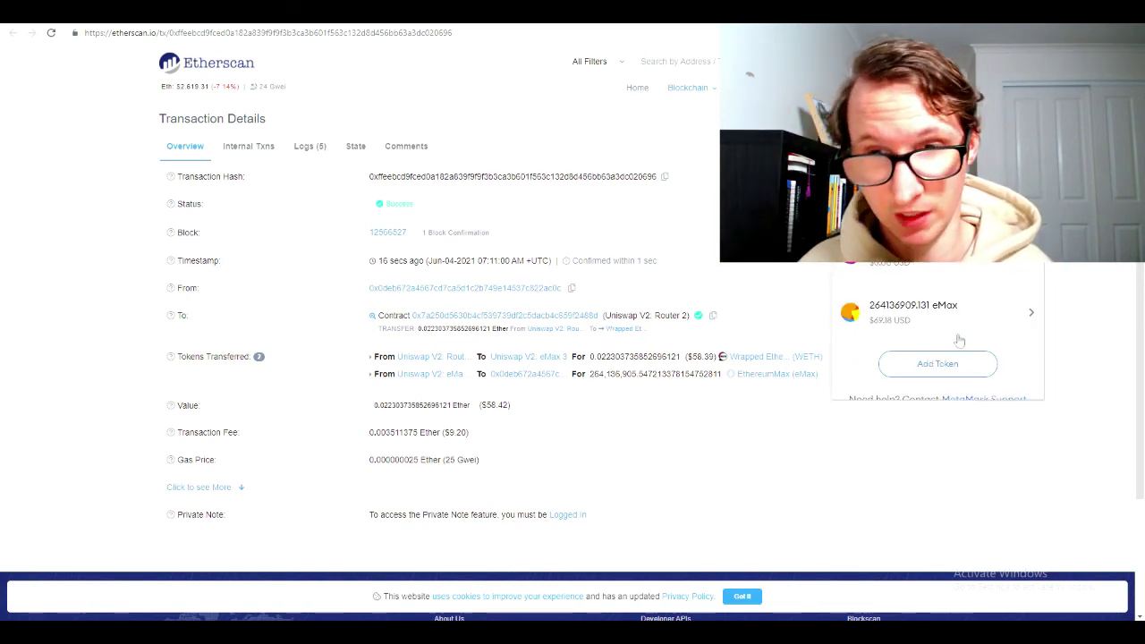
Close the wallet pop-up and find the eMax entry holding 264,136,917.507 eMax
left_click(945, 459)
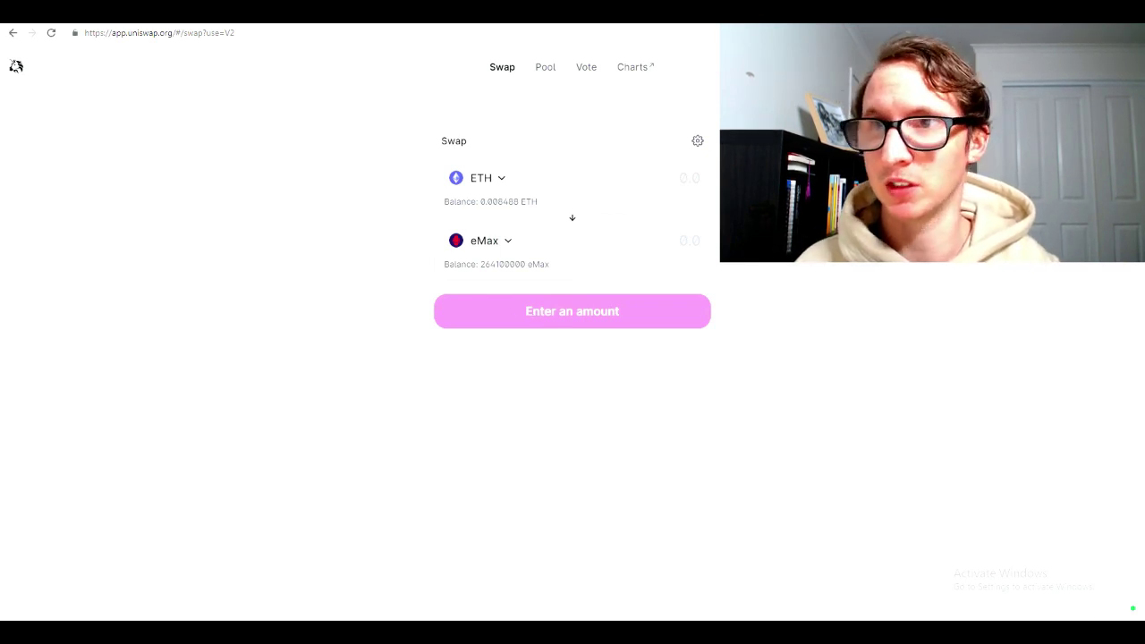
scroll(937, 340, "down", 3)
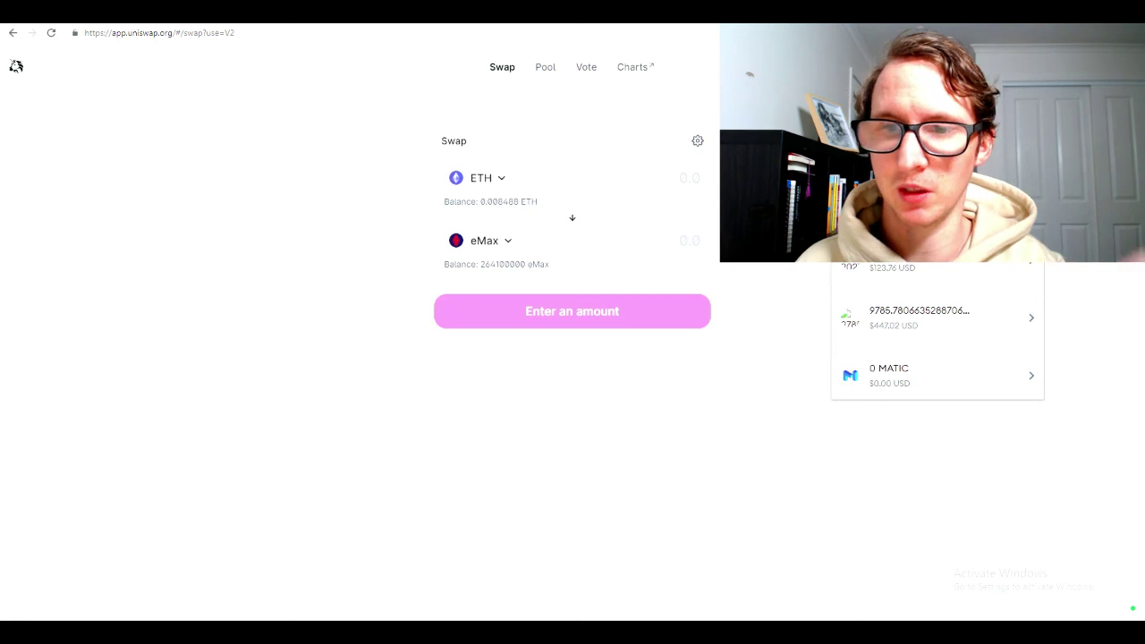
scroll(983, 323, "down", 5)
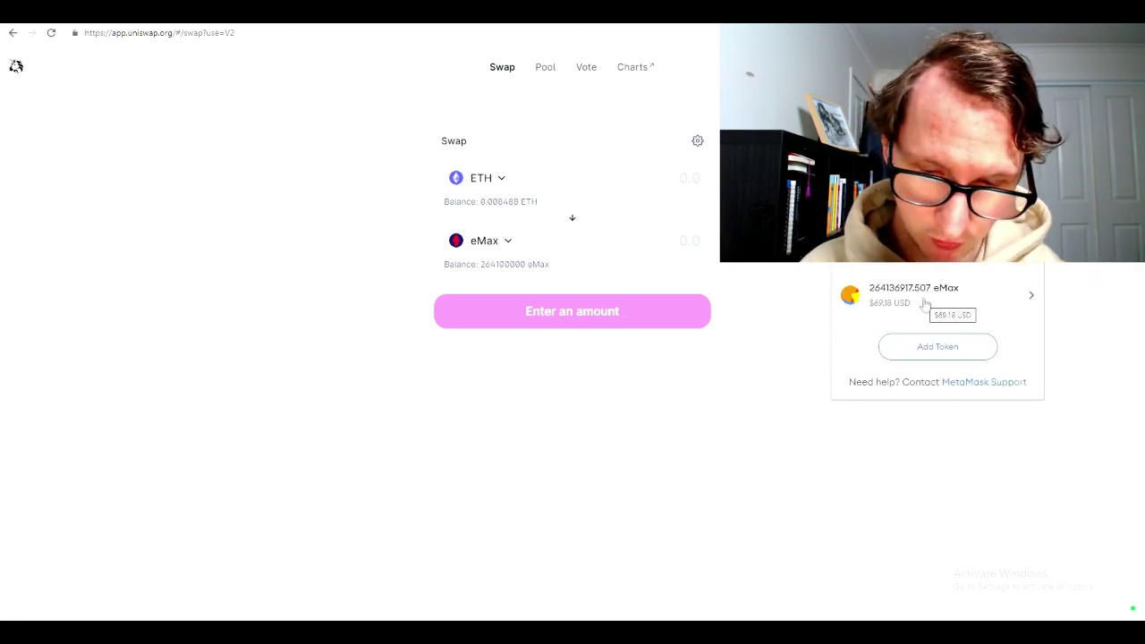